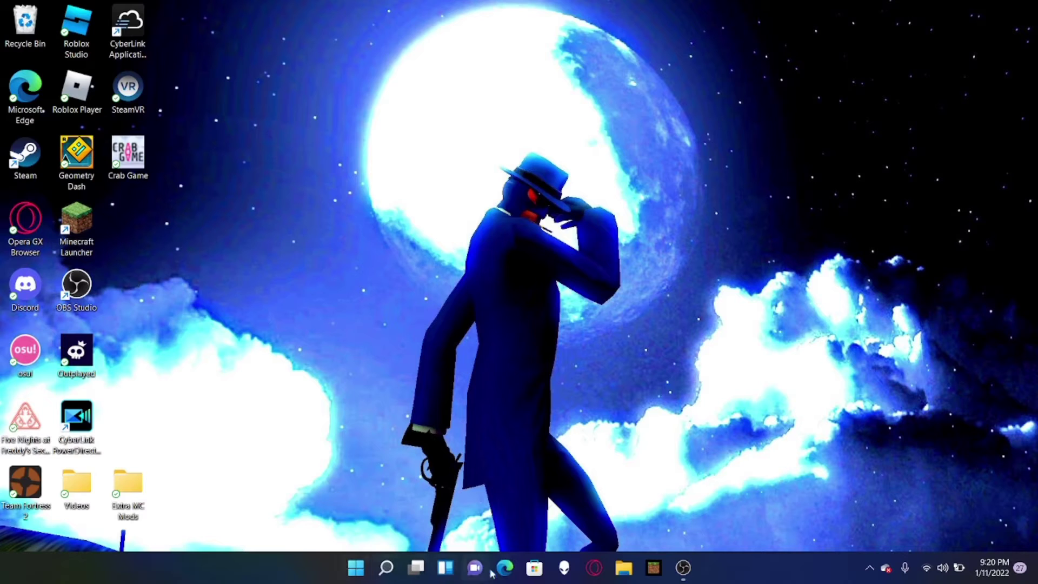
# Step: Search 'forge' in Edge, reach the Forge MC 1.18.1 downloads page, and dismiss the notification
pyautogui.click(507, 567)
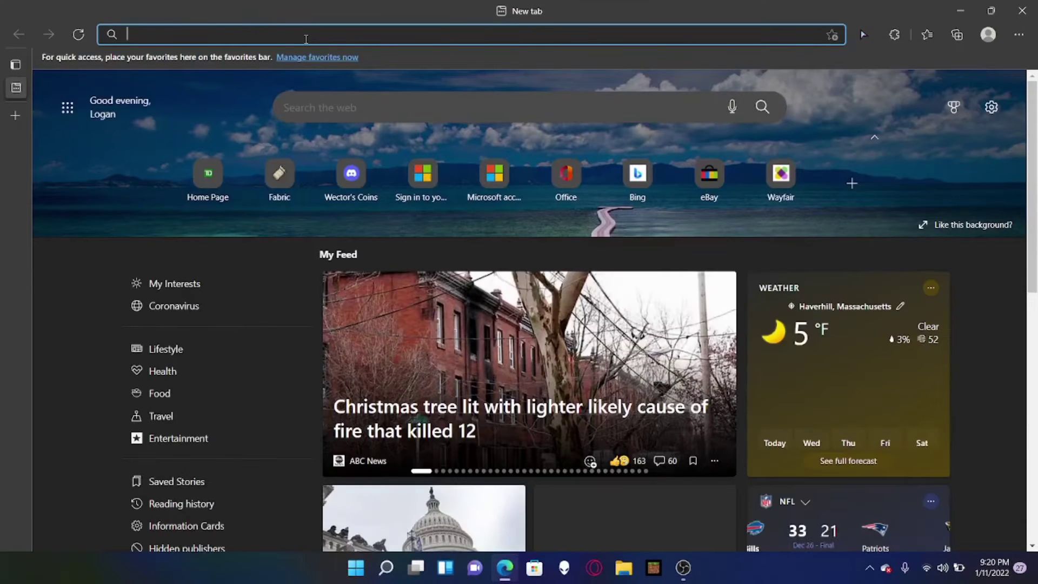
pyautogui.write('forge')
pyautogui.press('Return')
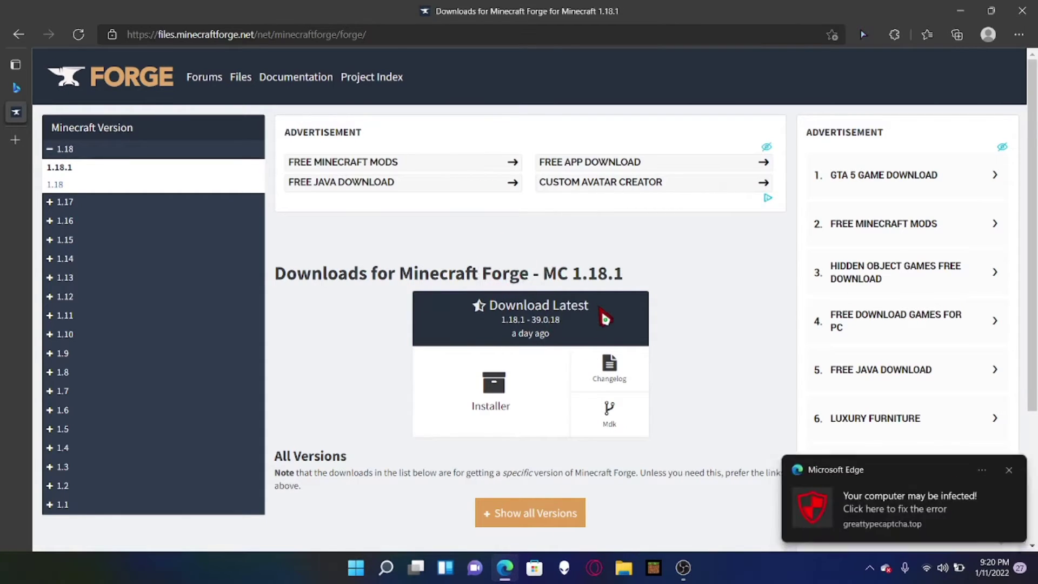
pyautogui.click(1009, 469)
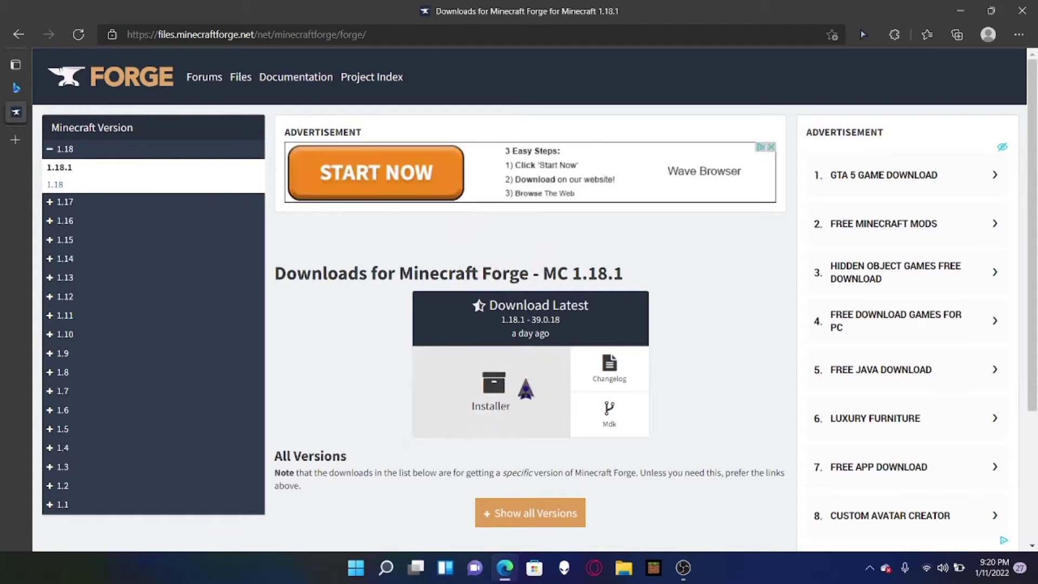
# Step: Download the Forge 1.18.1 - 39.0.18 installer, skipping the adfoc advertisement page
pyautogui.click(525, 388)
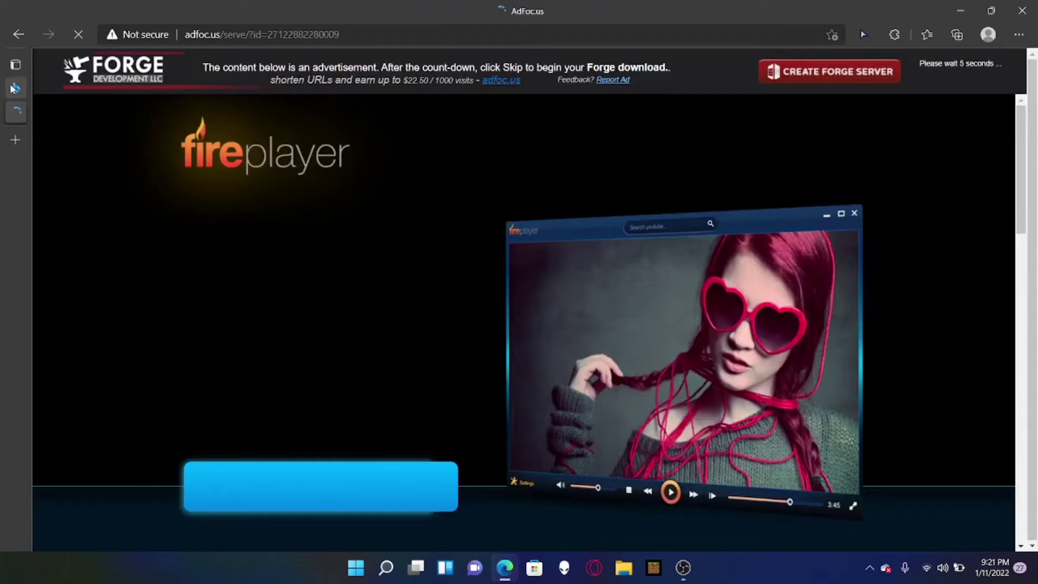
pyautogui.moveTo(169, 92)
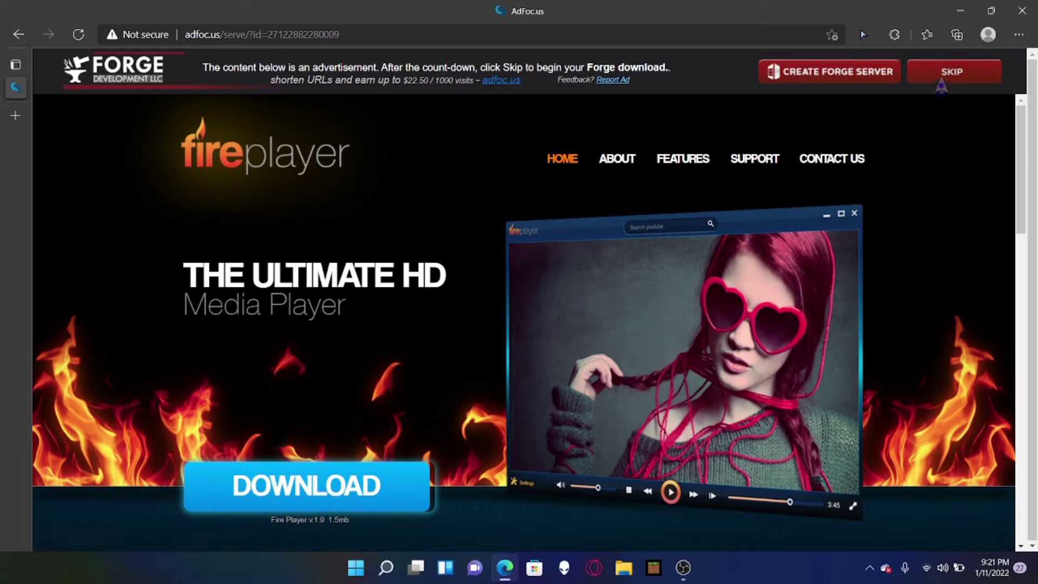
pyautogui.click(947, 81)
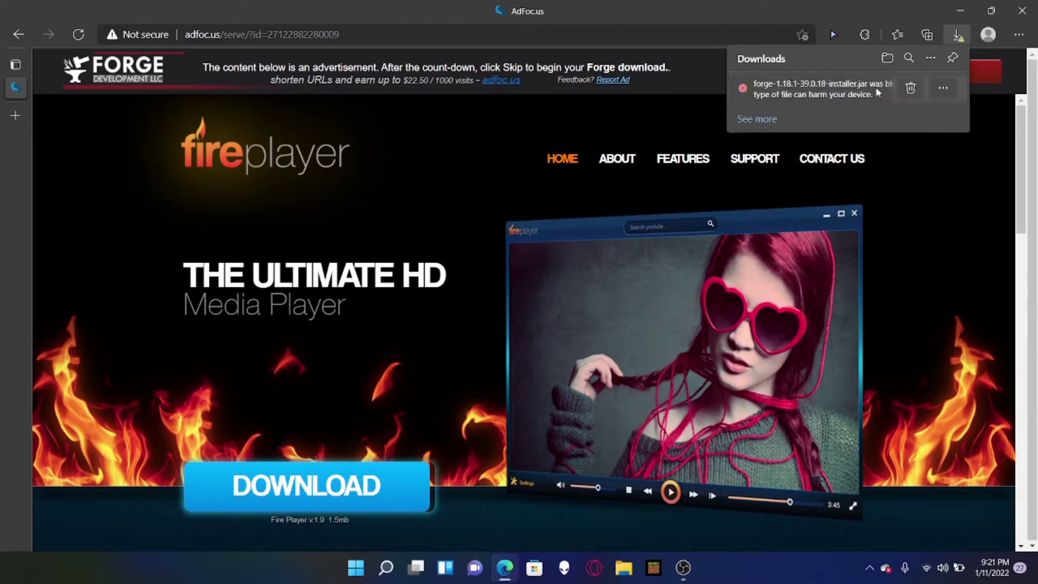
# Step: Delete the blocked forge-1.18.1-39.0.18-installer.jar download and close Edge
pyautogui.click(943, 88)
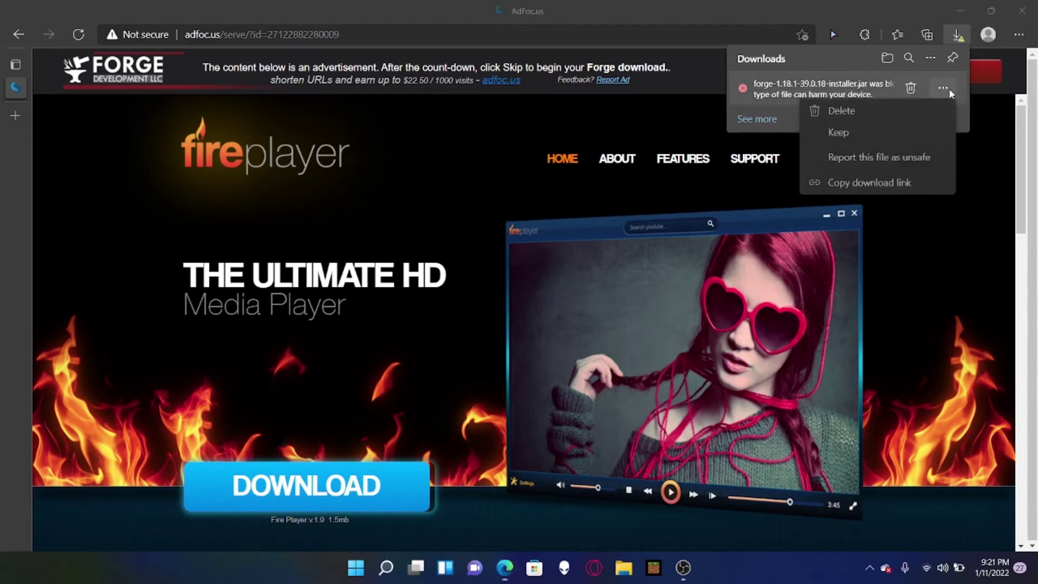
pyautogui.click(868, 118)
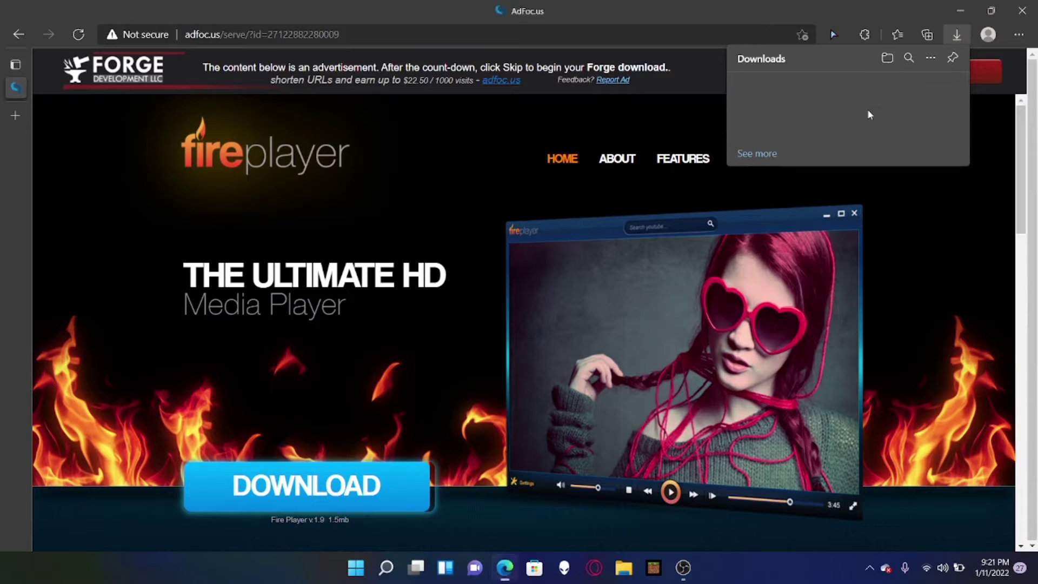
pyautogui.click(1022, 10)
# Step: Open the AppData folder through the Run box
pyautogui.click(356, 567)
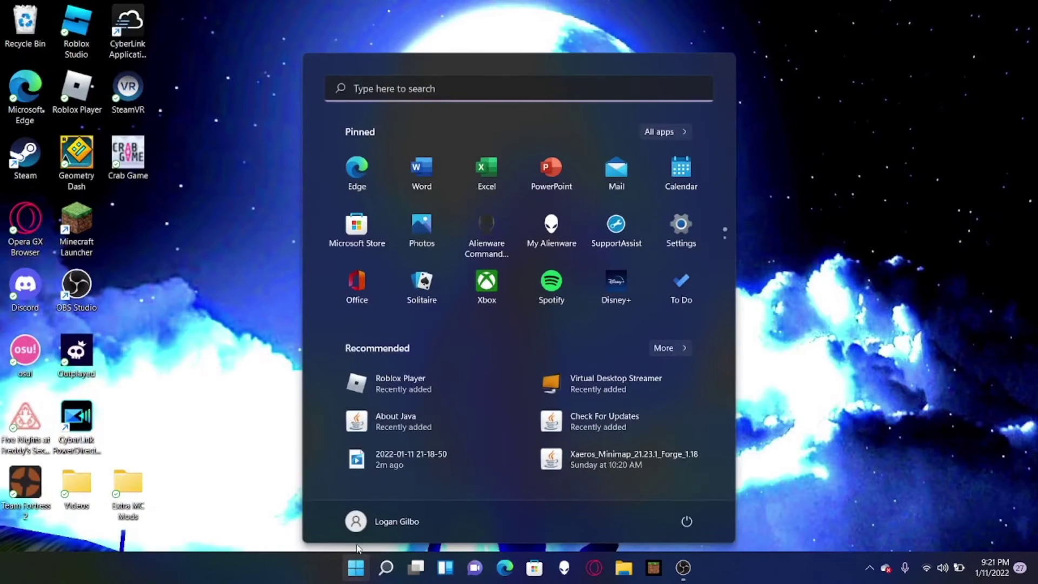
pyautogui.write('run')
pyautogui.press('Return')
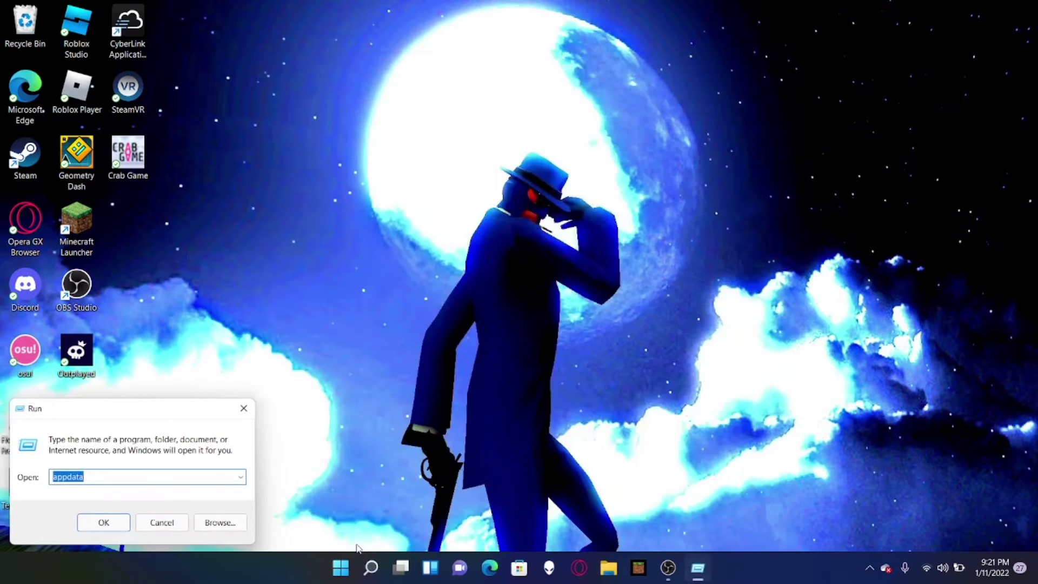
pyautogui.press('Home')
pyautogui.press('Return')
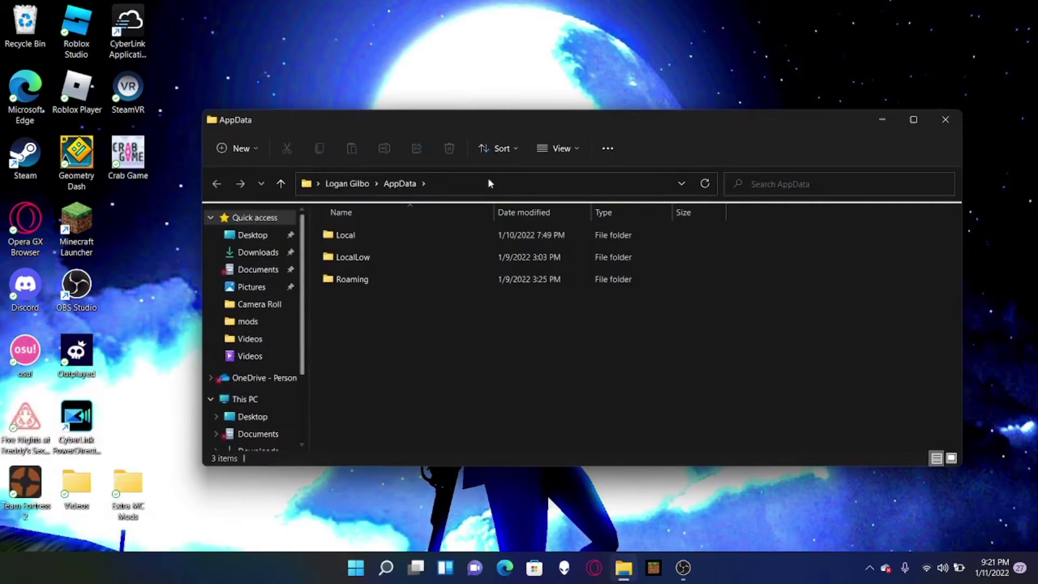
# Step: Browse into Roaming and then into the .minecraft folder
pyautogui.doubleClick(394, 281)
pyautogui.scroll(-1, 414, 403)
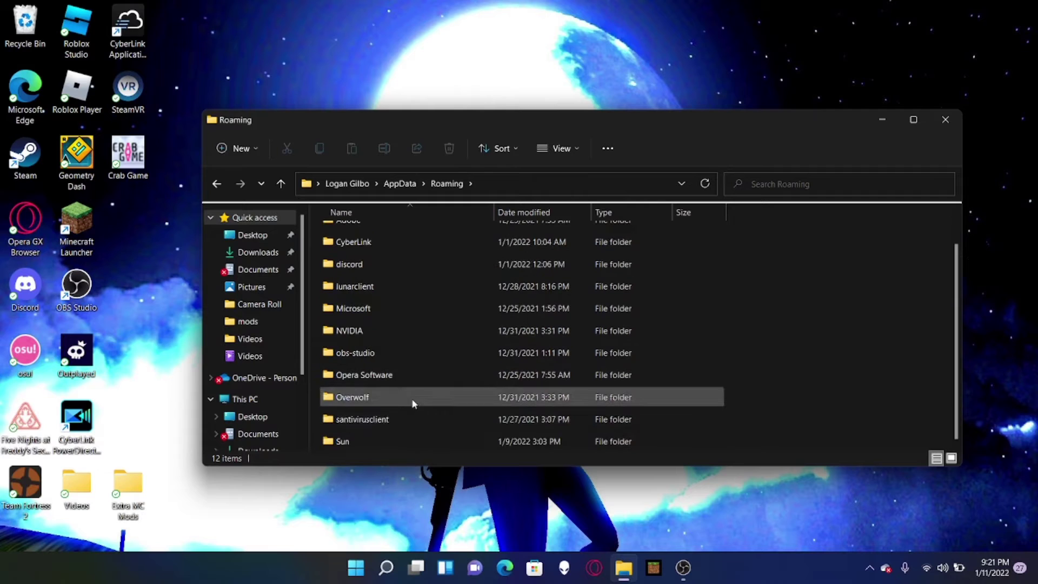
pyautogui.scroll(1, 415, 389)
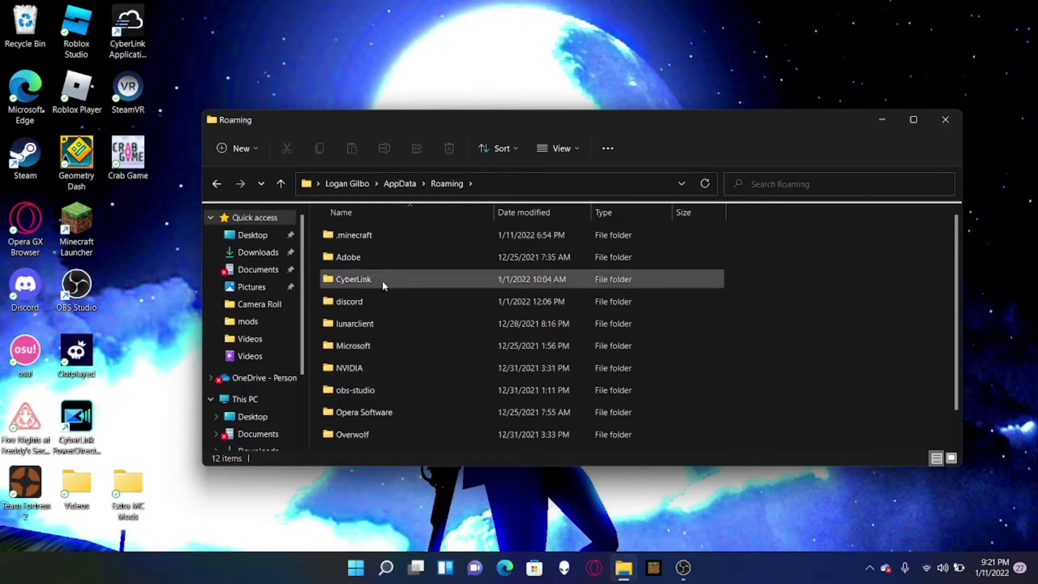
pyautogui.doubleClick(388, 232)
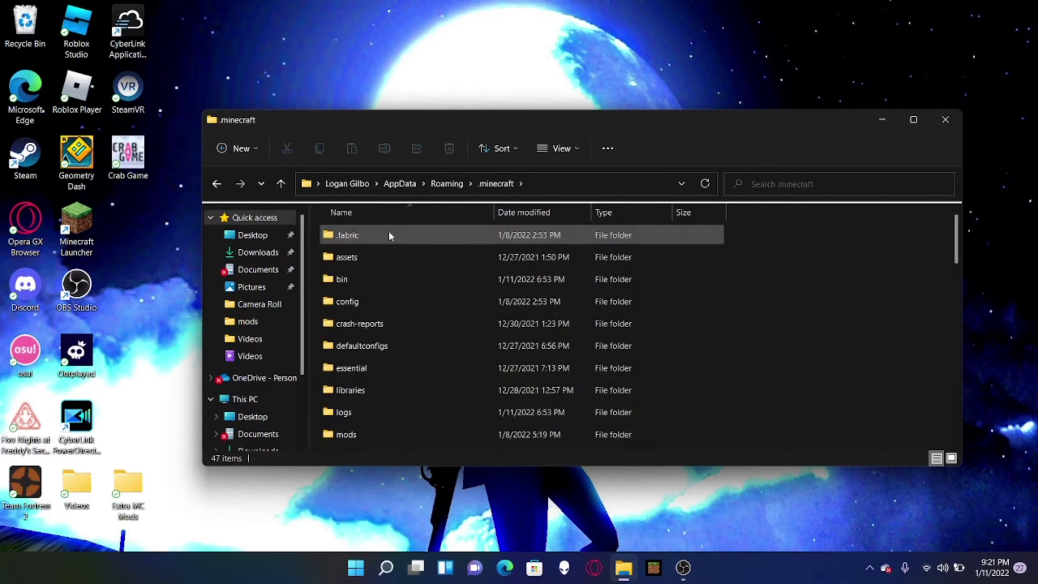
pyautogui.scroll(-2, 447, 385)
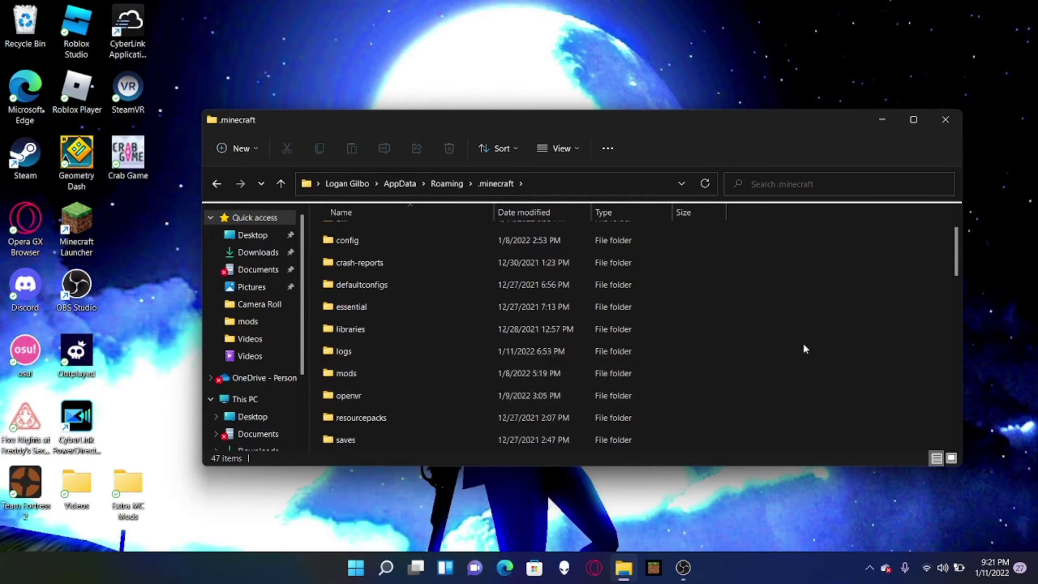
# Step: Create a 'New folder' in .minecraft, then delete it again
pyautogui.rightClick(776, 342)
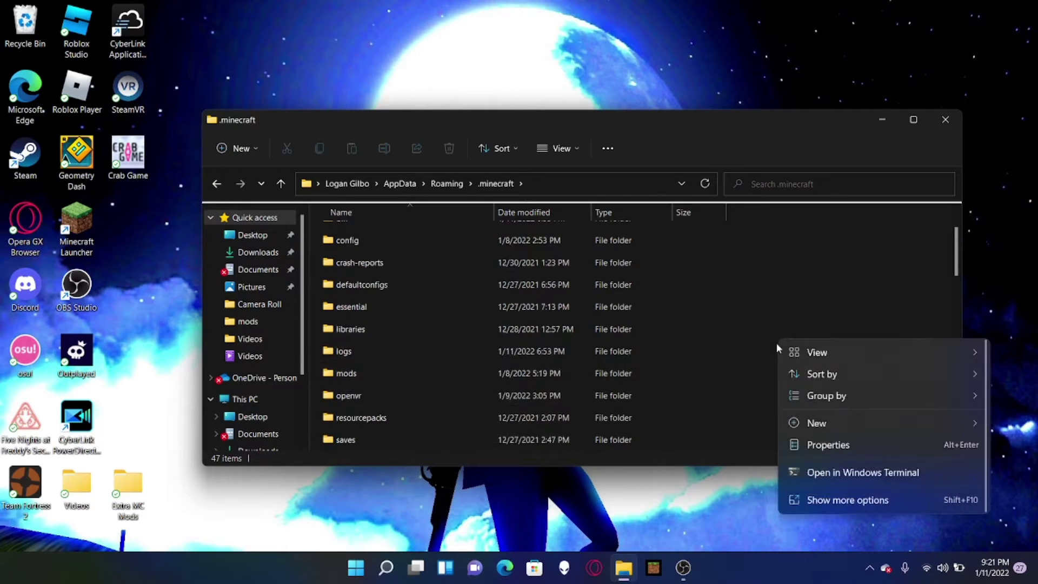
pyautogui.moveTo(799, 426)
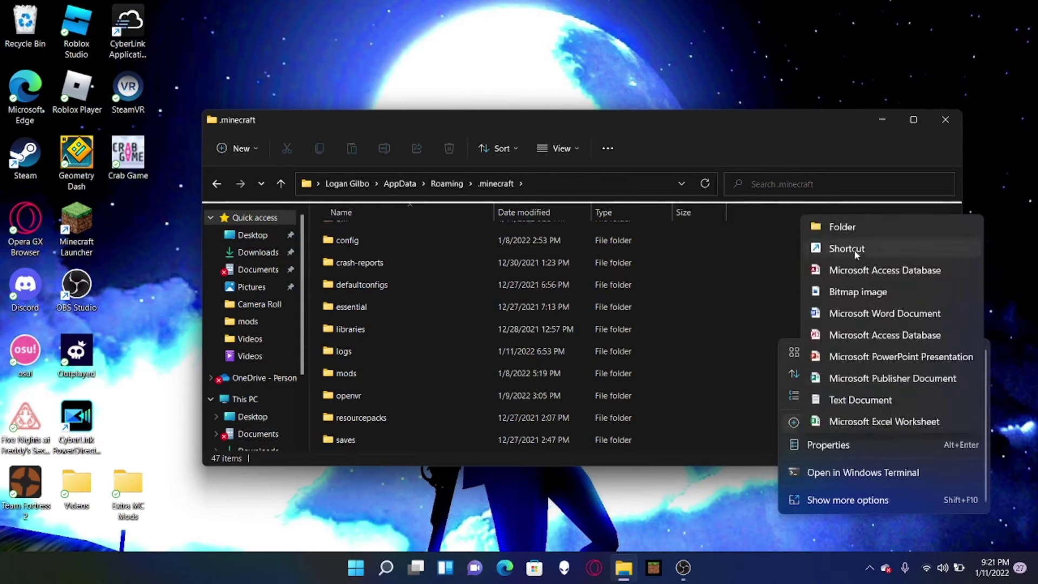
pyautogui.press('Escape')
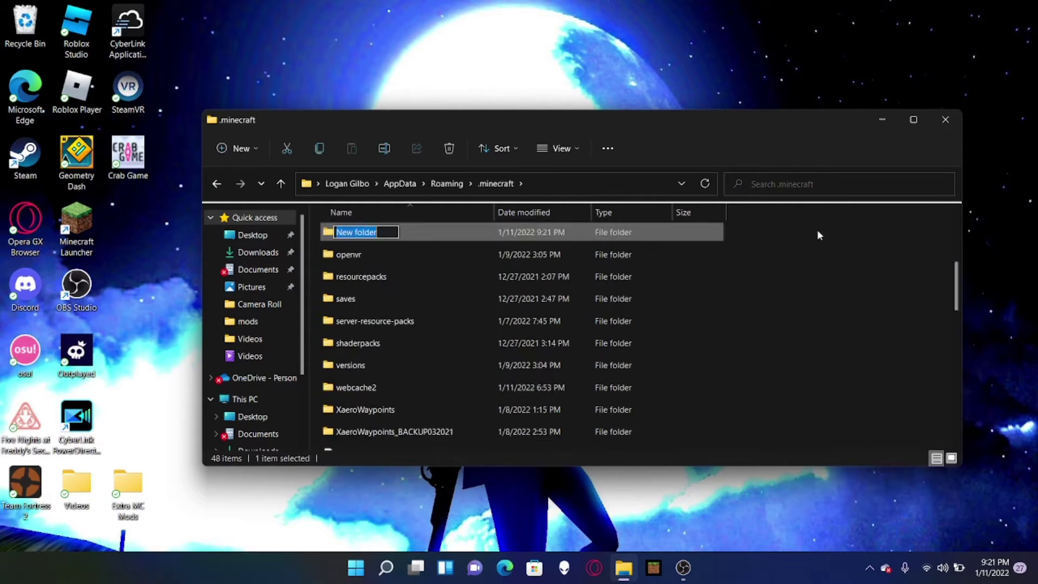
pyautogui.press('Return')
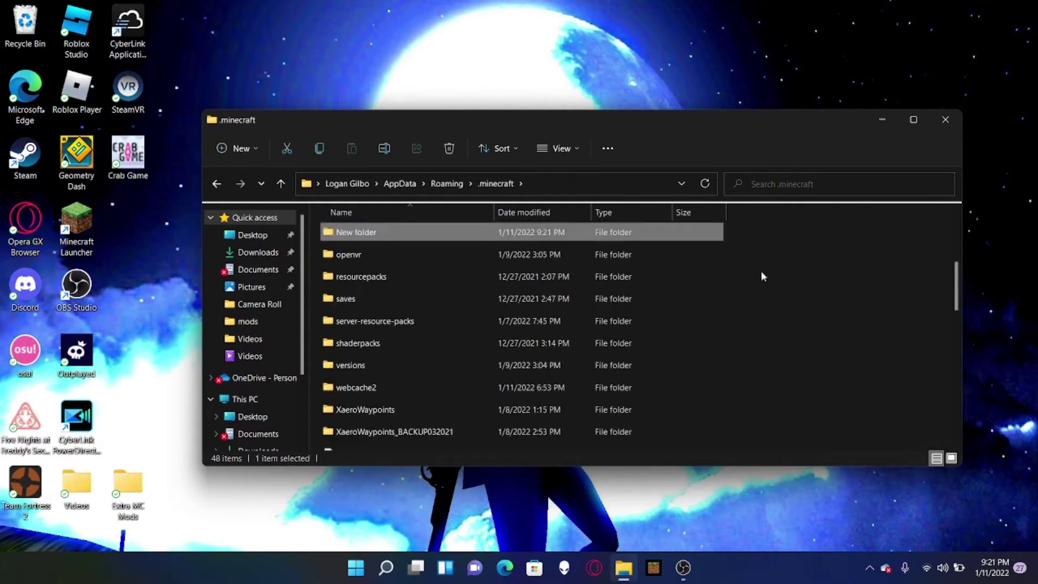
pyautogui.rightClick(565, 232)
pyautogui.click(661, 247)
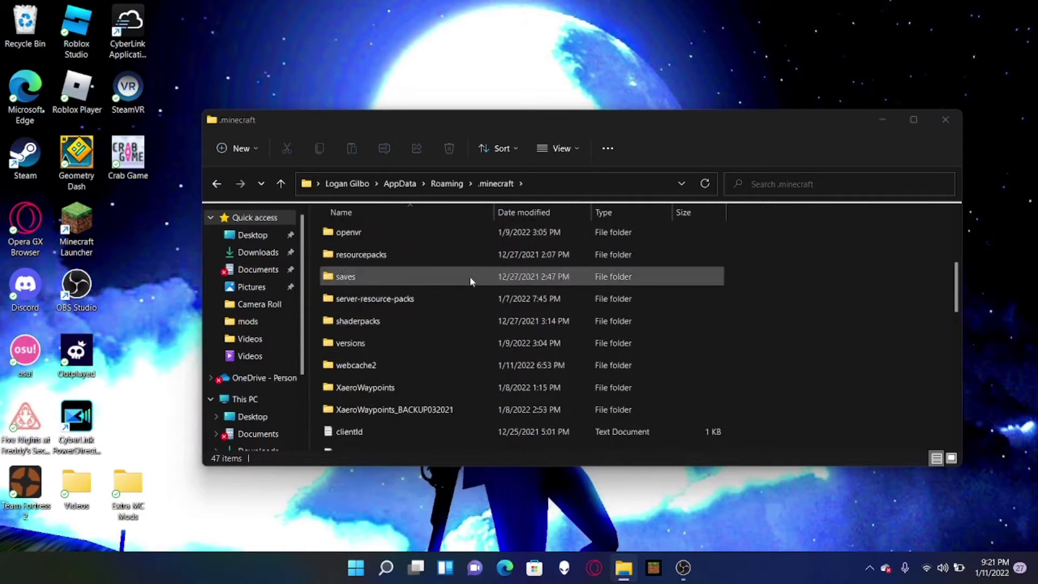
# Step: Open the mods folder inside .minecraft
pyautogui.scroll(2, 475, 275)
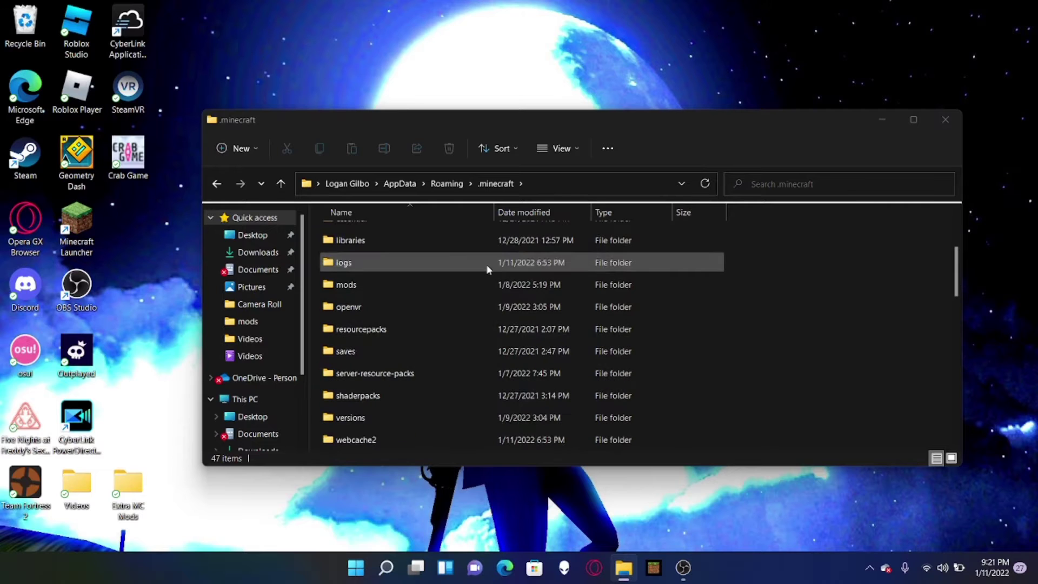
pyautogui.scroll(4, 433, 290)
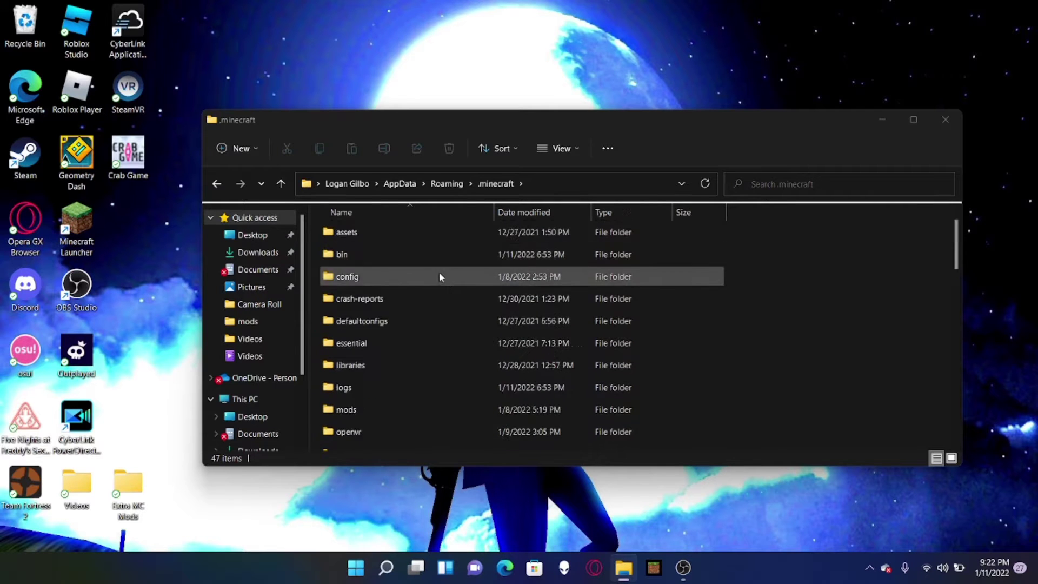
pyautogui.doubleClick(425, 408)
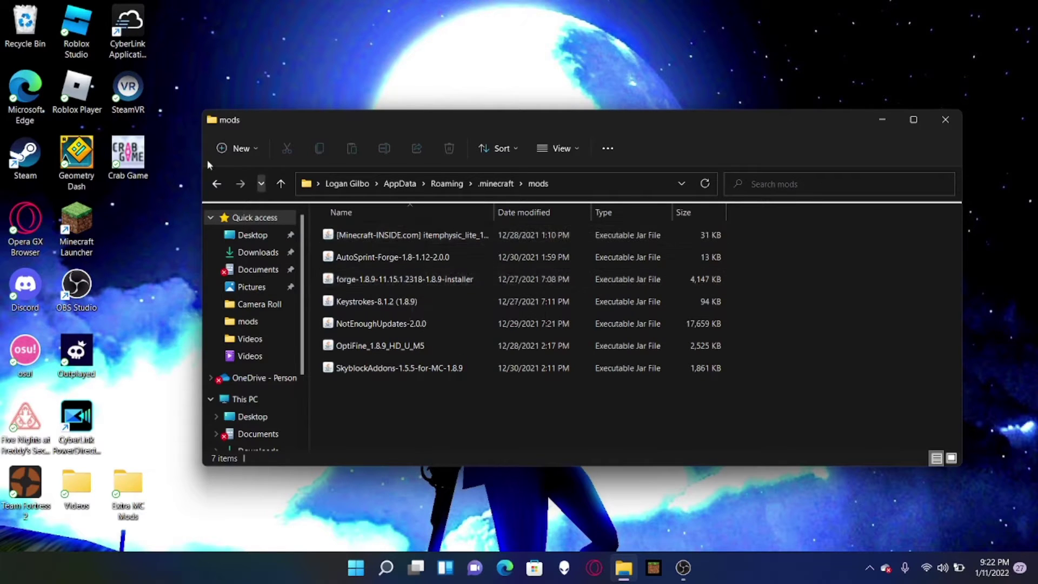
# Step: Go back up to AppData, then reopen .minecraft and its mods folder
pyautogui.click(217, 183)
pyautogui.click(216, 184)
pyautogui.hotkey('alt', 'Left')
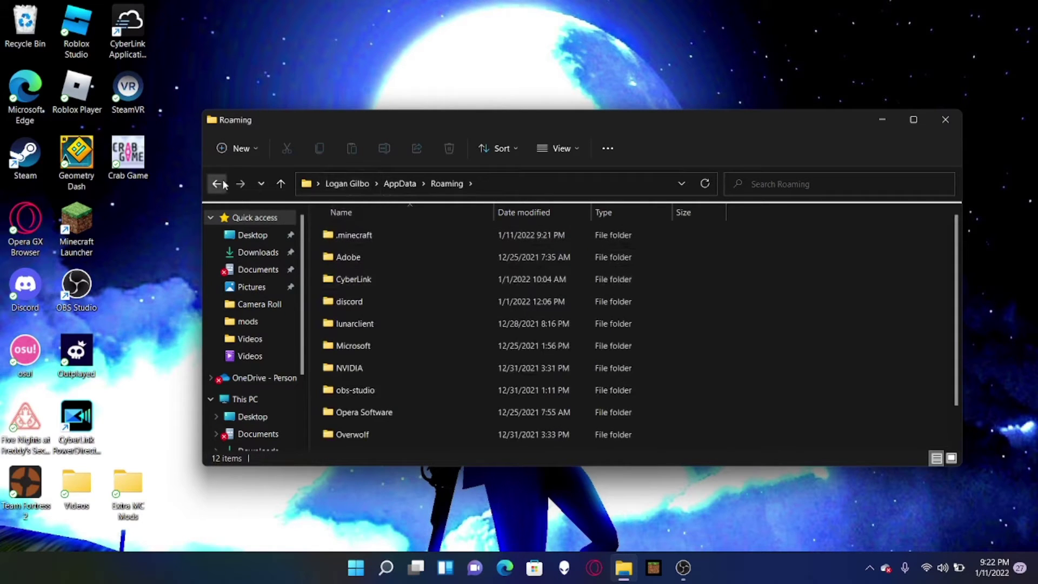
pyautogui.doubleClick(443, 234)
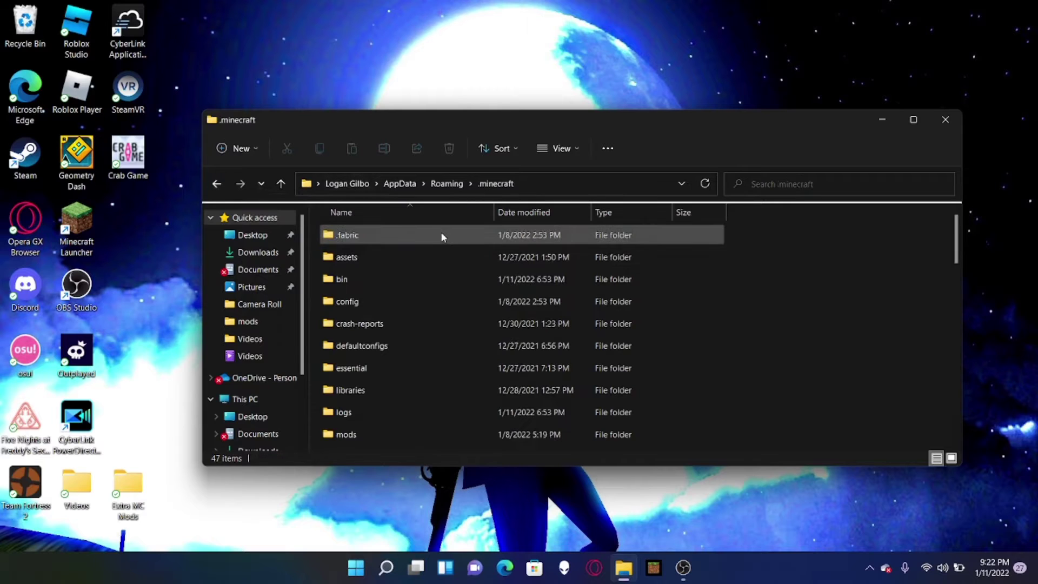
pyautogui.click(409, 434)
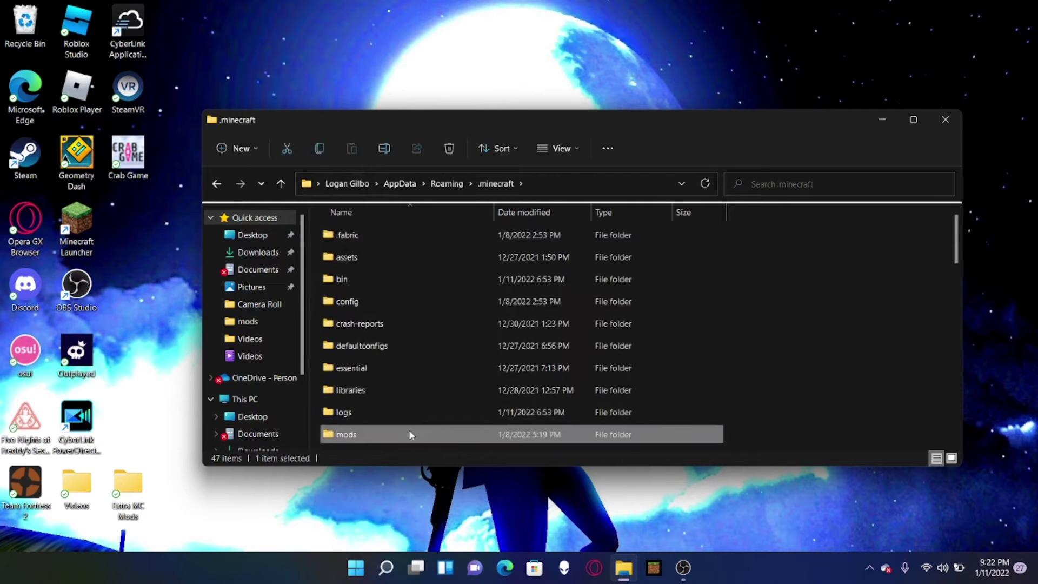
pyautogui.doubleClick(627, 436)
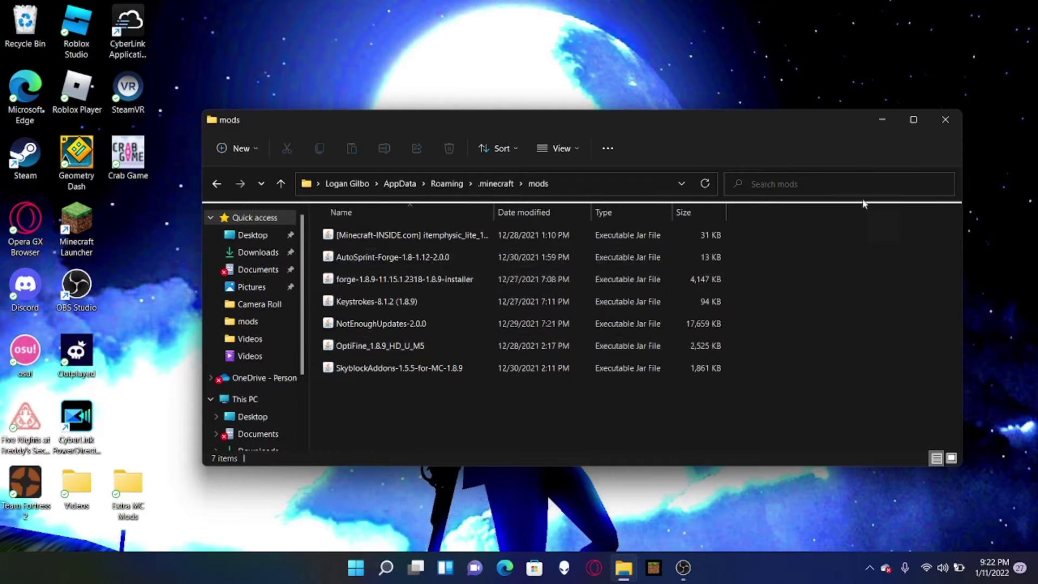
# Step: Reposition and shorten the mods window, then close it
pyautogui.moveTo(703, 123); pyautogui.dragTo(718, 76)
pyautogui.moveTo(593, 64); pyautogui.dragTo(531, 88)
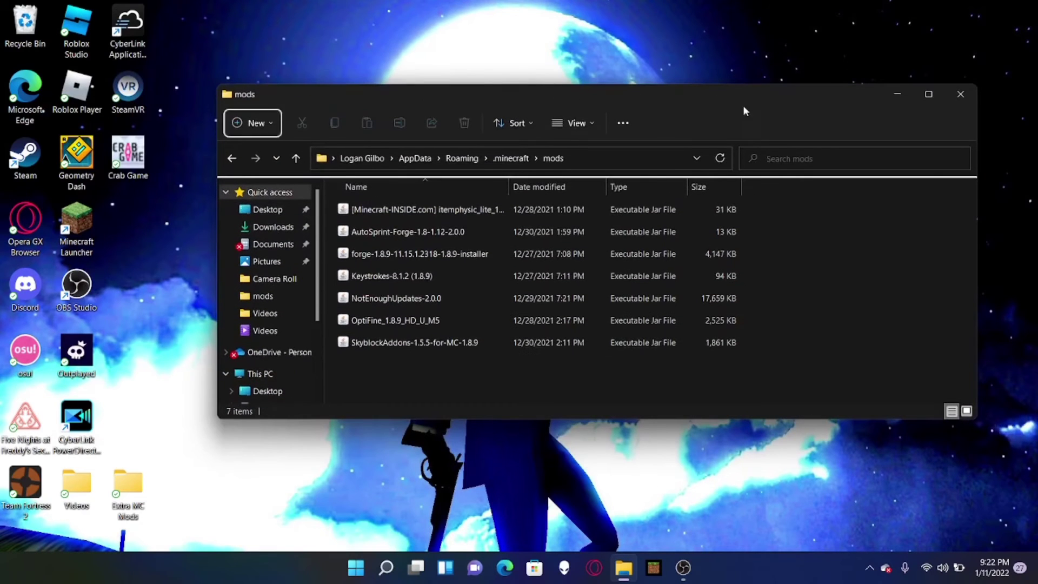
pyautogui.moveTo(737, 96); pyautogui.dragTo(693, 88)
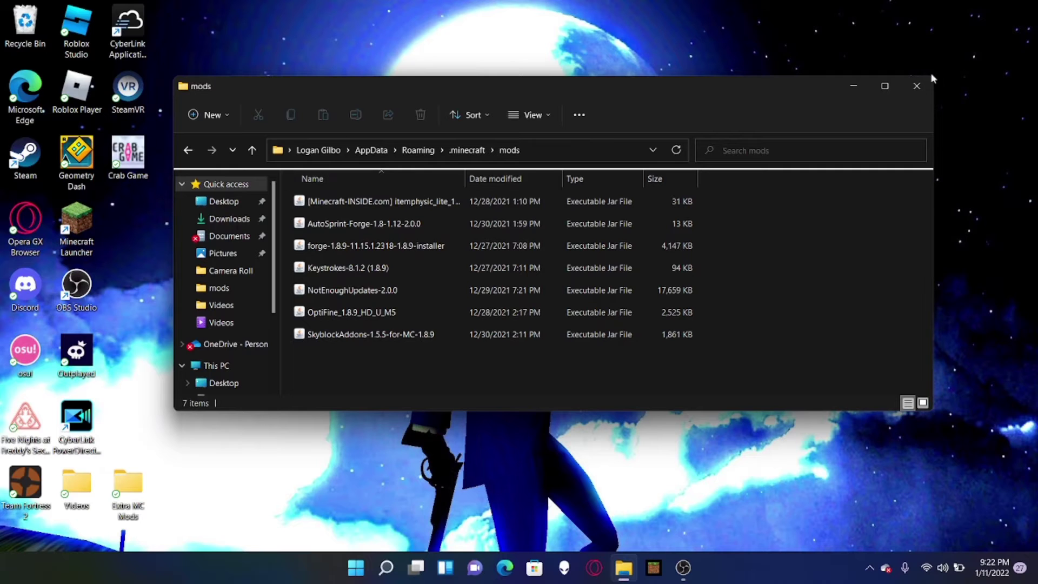
pyautogui.click(916, 86)
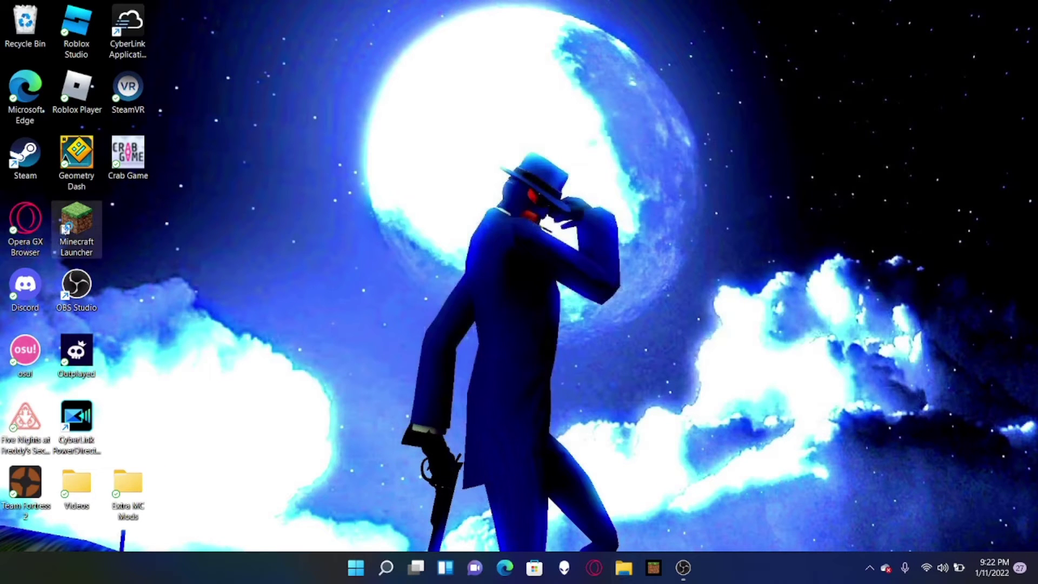
# Step: Start Minecraft Launcher and bring up the Java Edition installations list
pyautogui.doubleClick(62, 226)
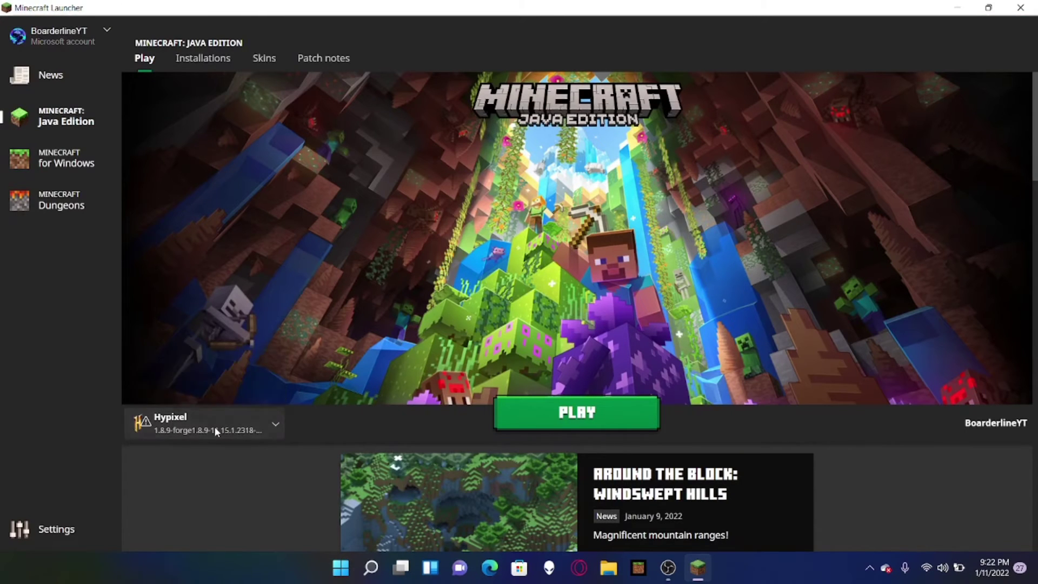
pyautogui.click(214, 426)
pyautogui.click(385, 170)
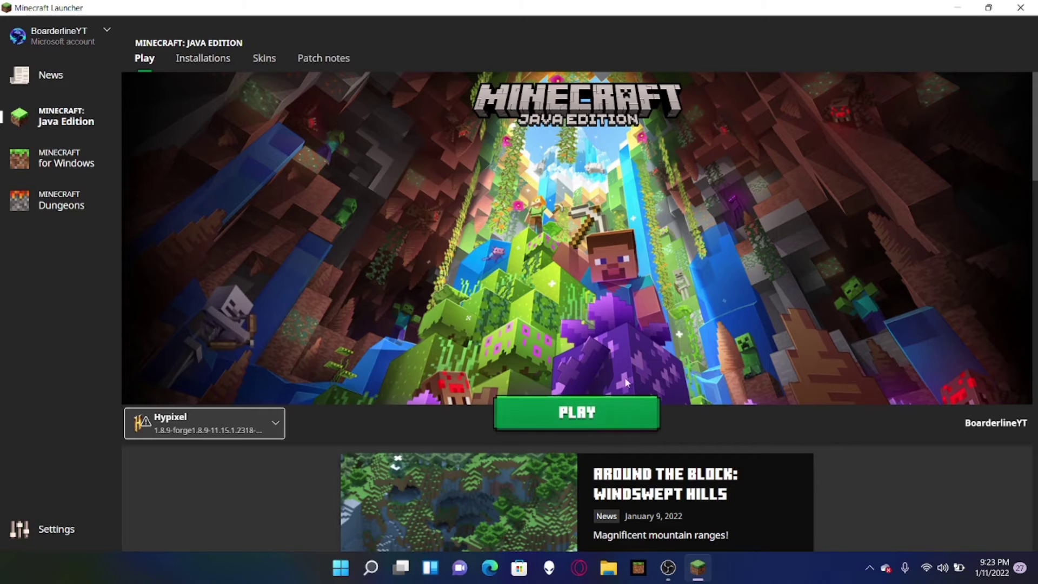
pyautogui.click(208, 62)
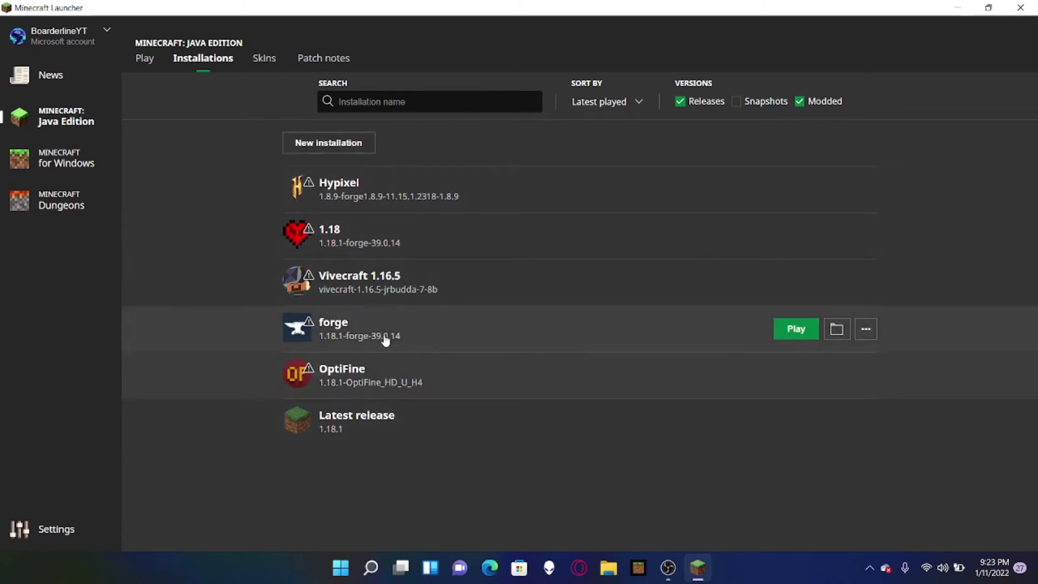
# Step: Delete the Vivecraft 1.16.5 installation and confirm
pyautogui.click(865, 282)
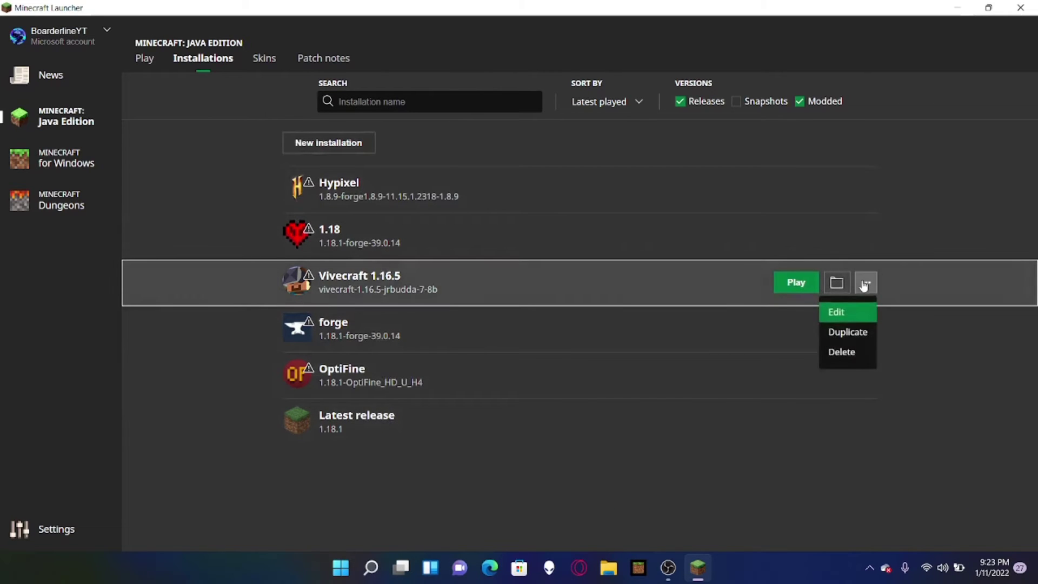
pyautogui.click(848, 354)
pyautogui.click(547, 321)
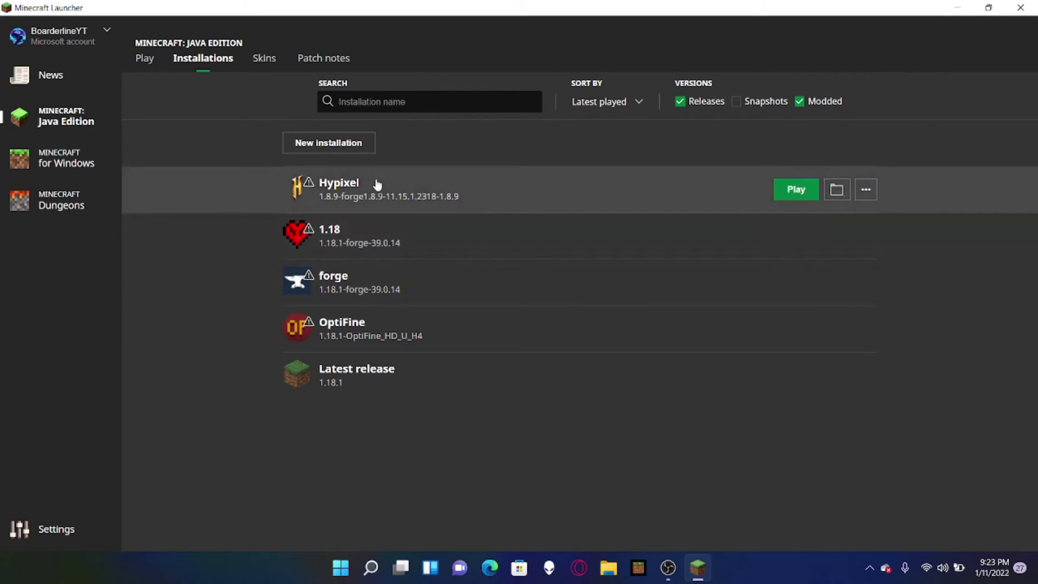
pyautogui.click(377, 184)
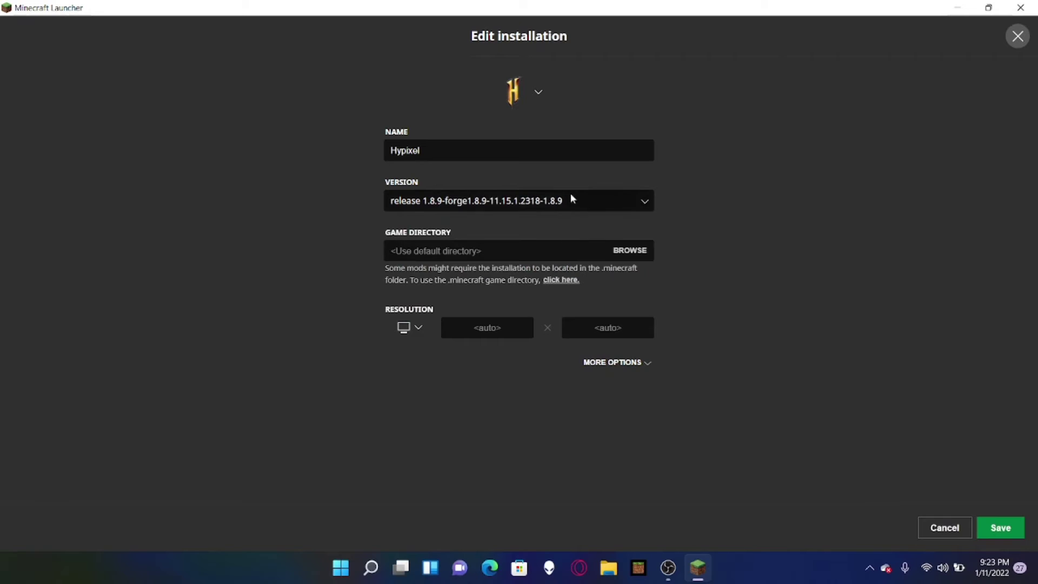
pyautogui.click(996, 527)
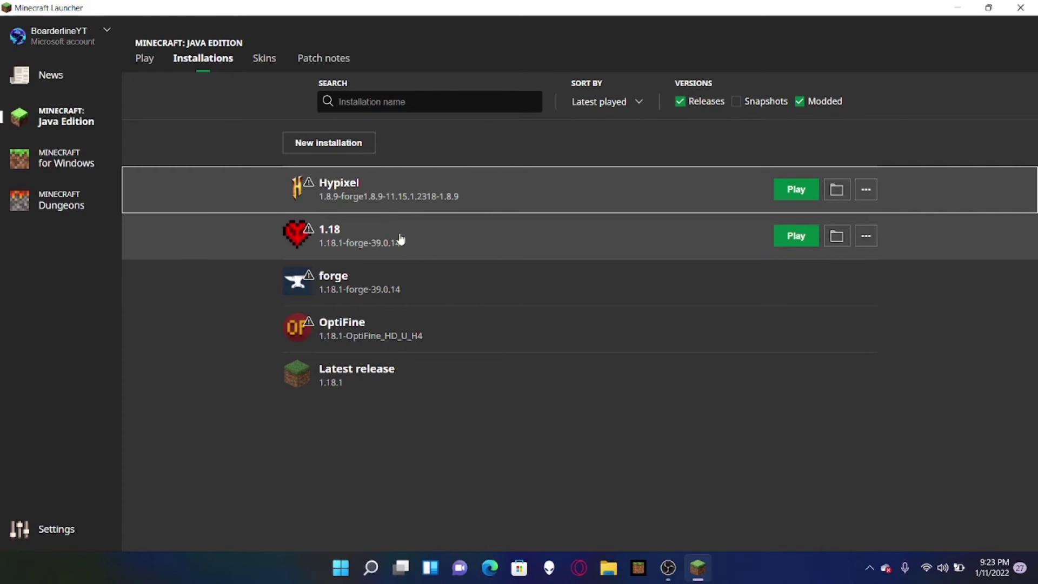
# Step: Close Minecraft Launcher and dismiss the OBS Studio taskbar jump list
pyautogui.click(1029, 6)
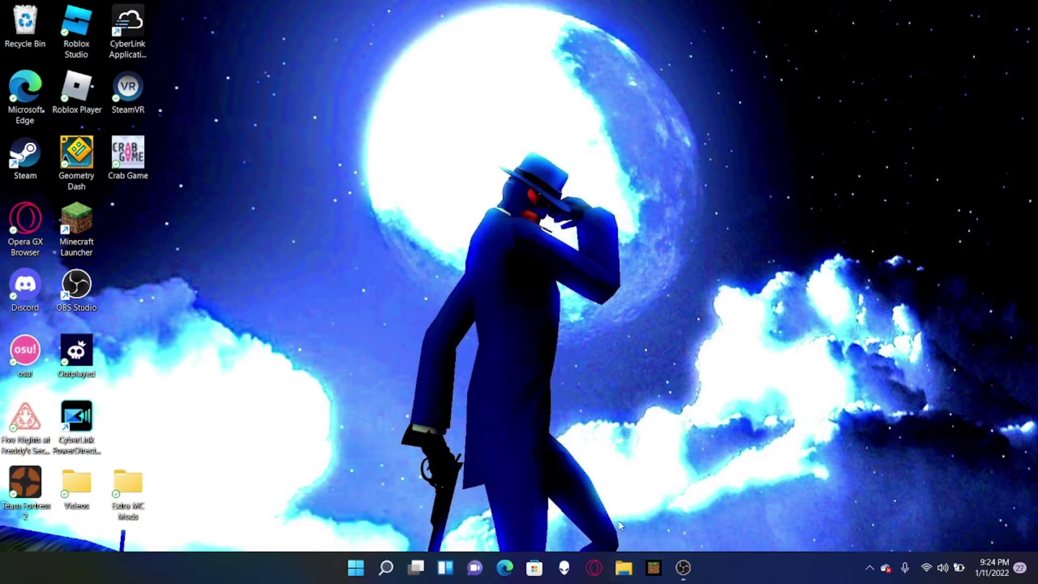
pyautogui.rightClick(683, 567)
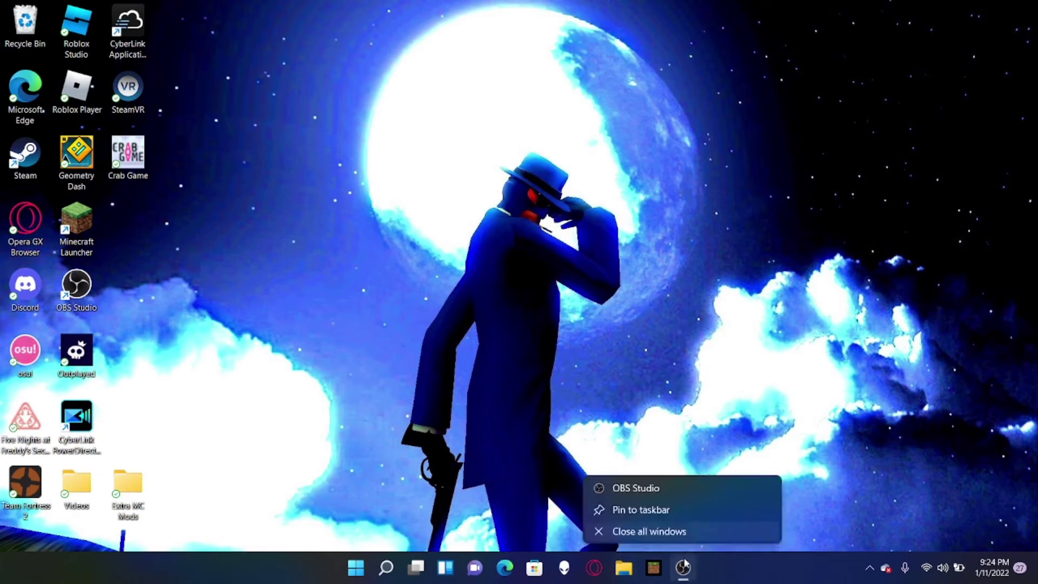
pyautogui.click(818, 327)
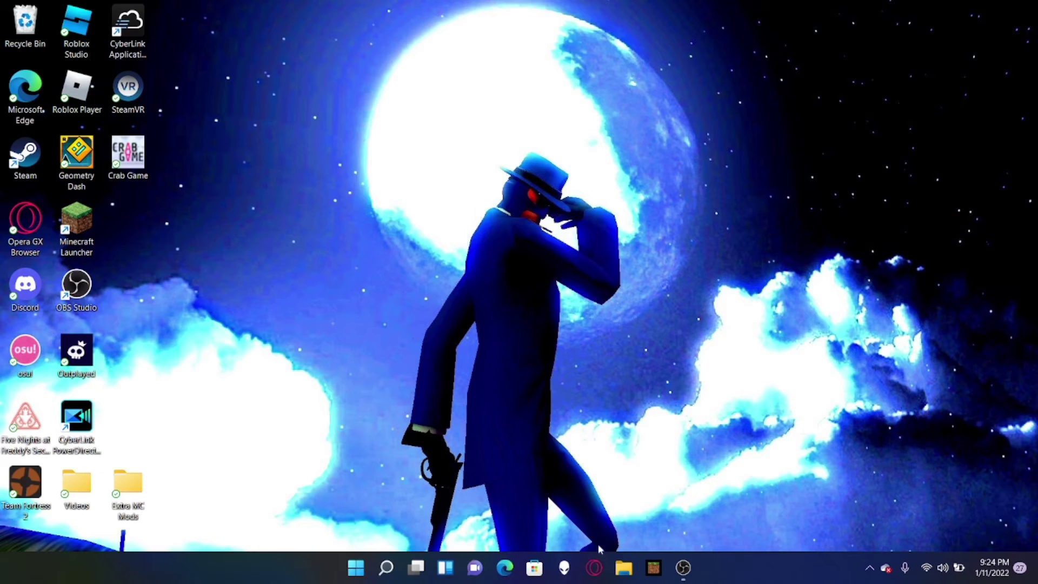
pyautogui.click(624, 567)
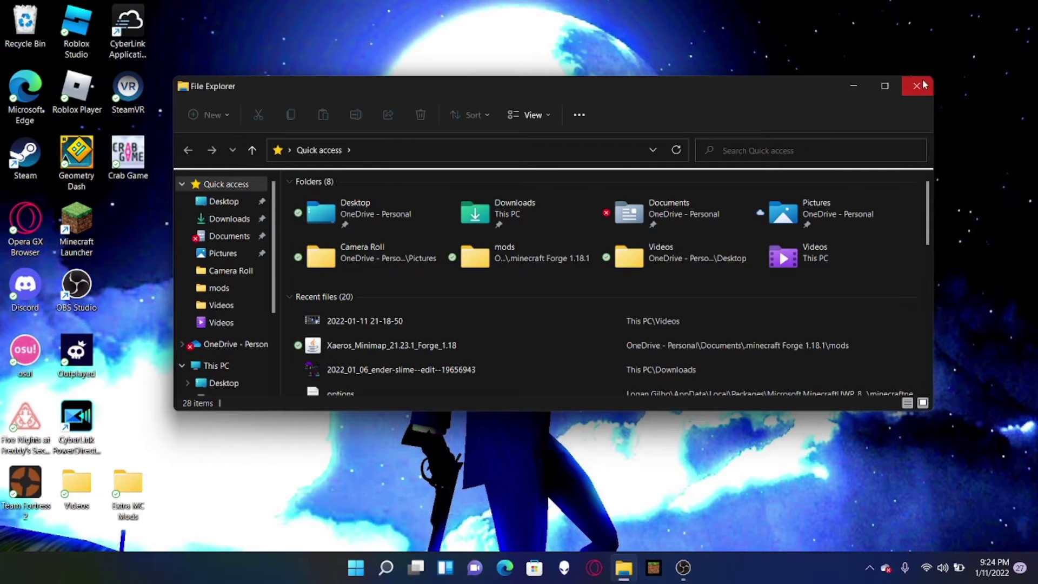
pyautogui.click(917, 86)
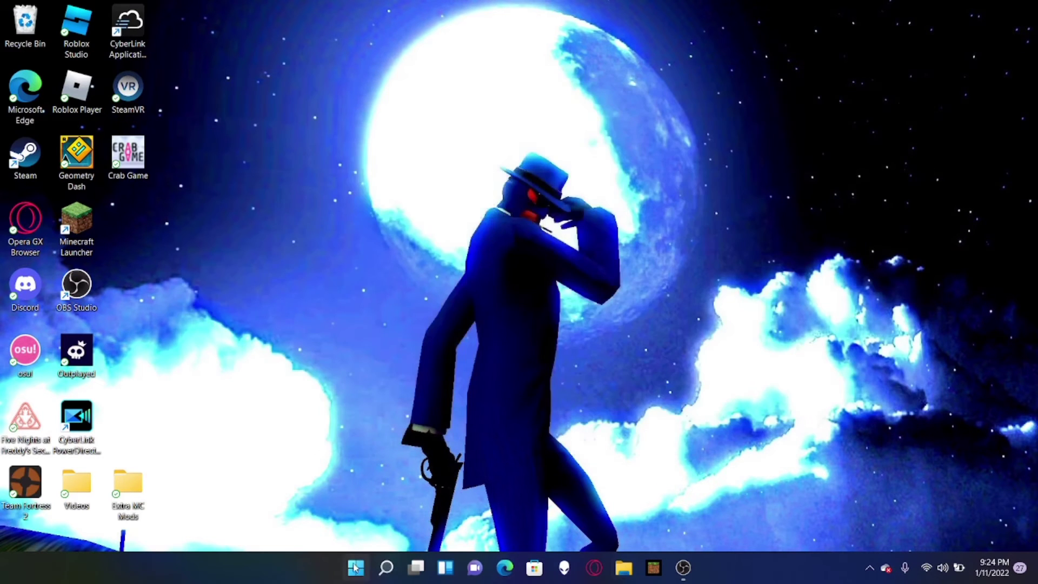
pyautogui.click(352, 566)
pyautogui.write('r')
pyautogui.press('super+r')
pyautogui.write(']')
pyautogui.press('Return')
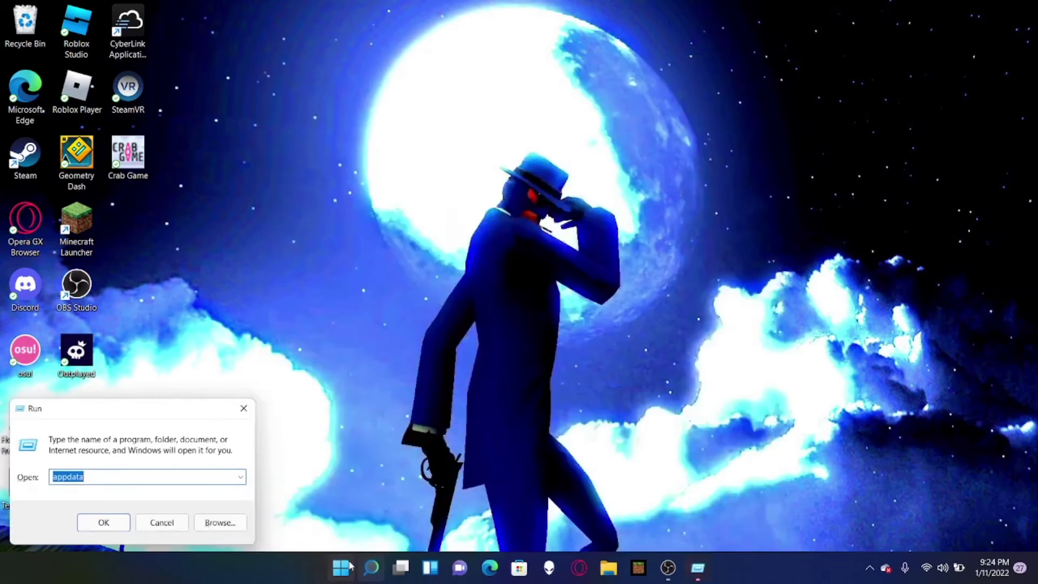
pyautogui.hotkey('alt', 'F4')
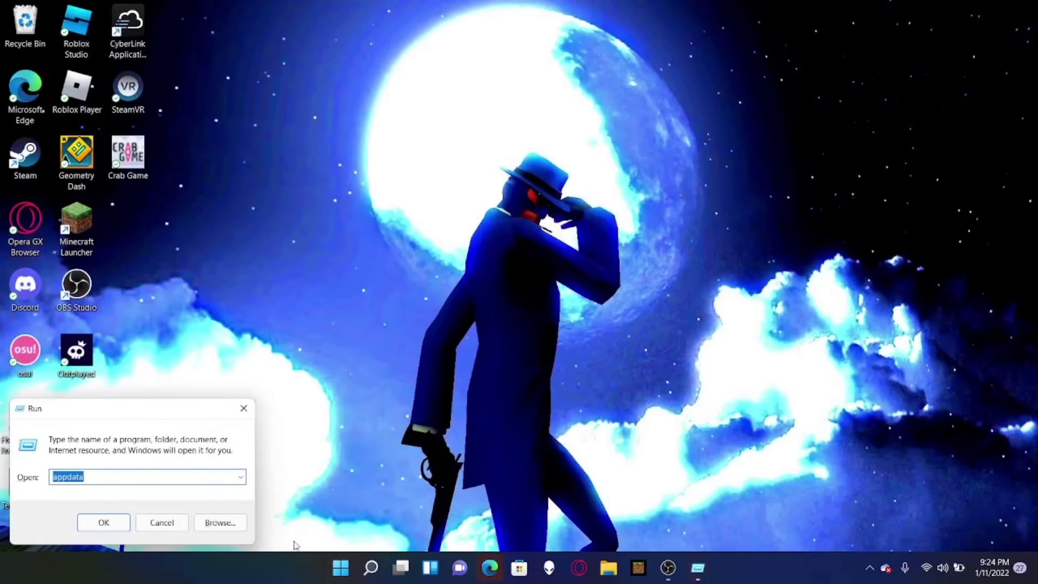
pyautogui.click(162, 481)
pyautogui.press('Return')
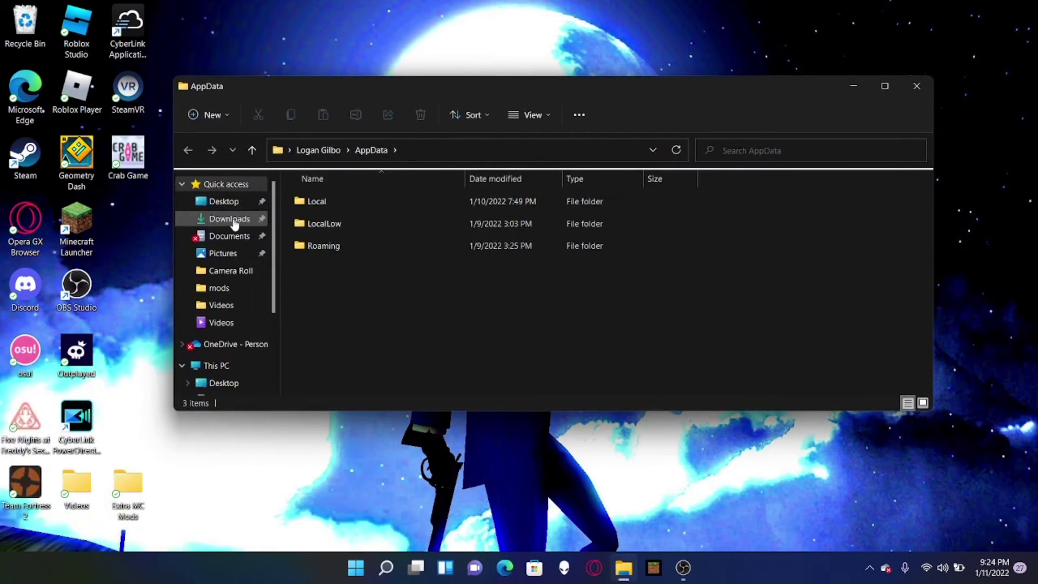
pyautogui.doubleClick(362, 246)
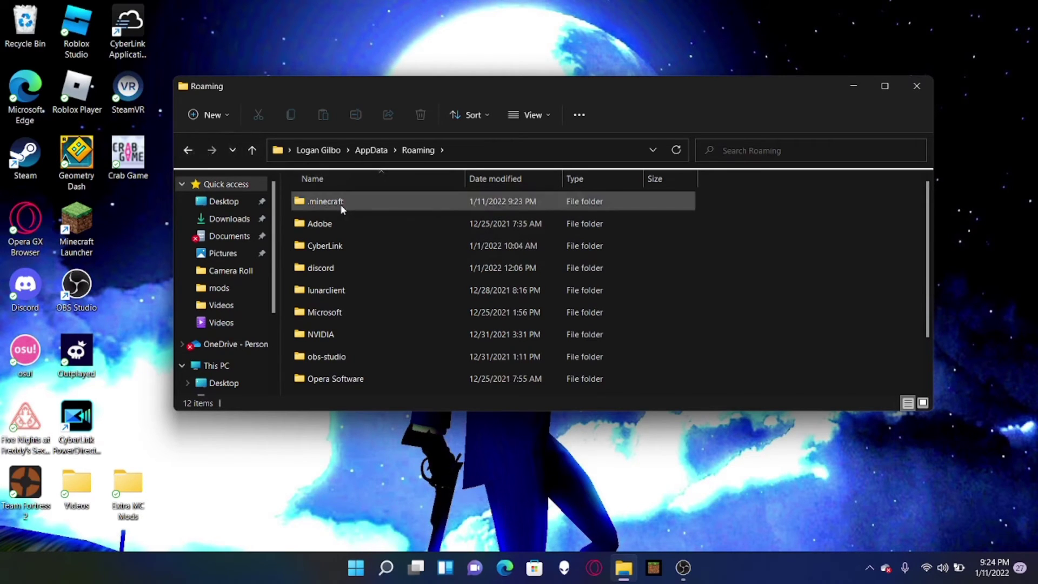
pyautogui.click(917, 89)
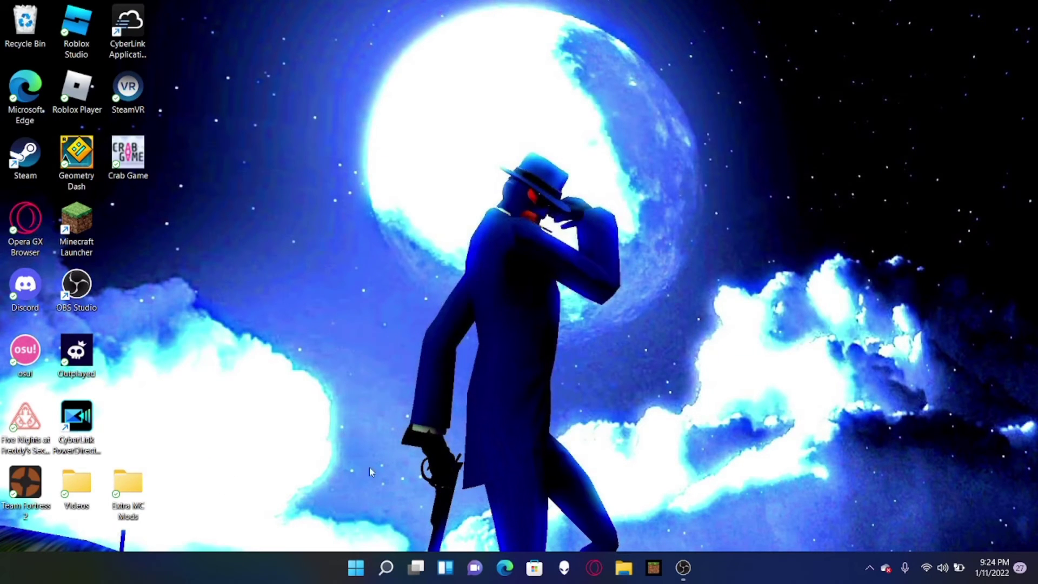
pyautogui.click(356, 567)
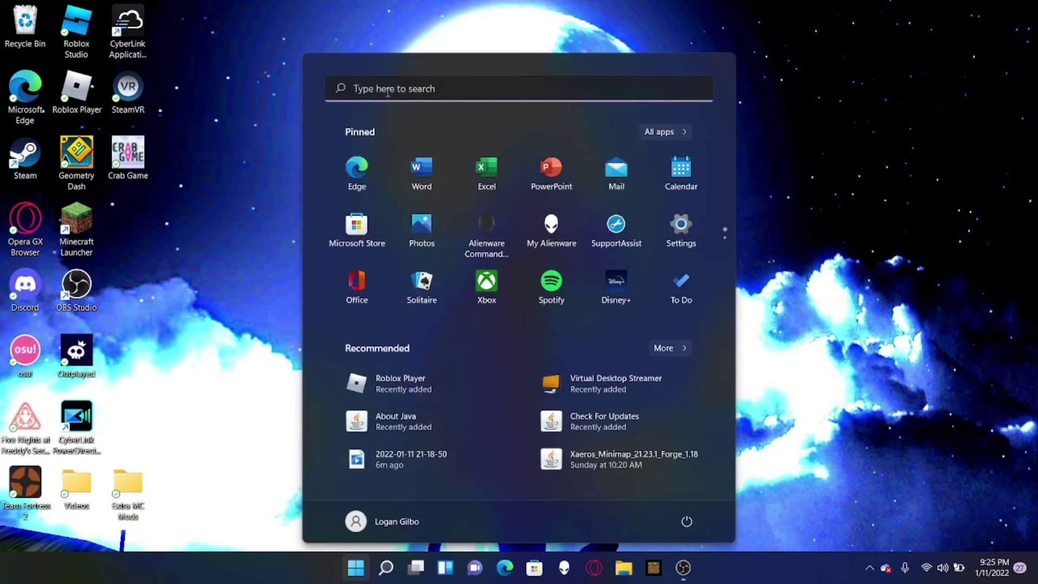
pyautogui.click(244, 198)
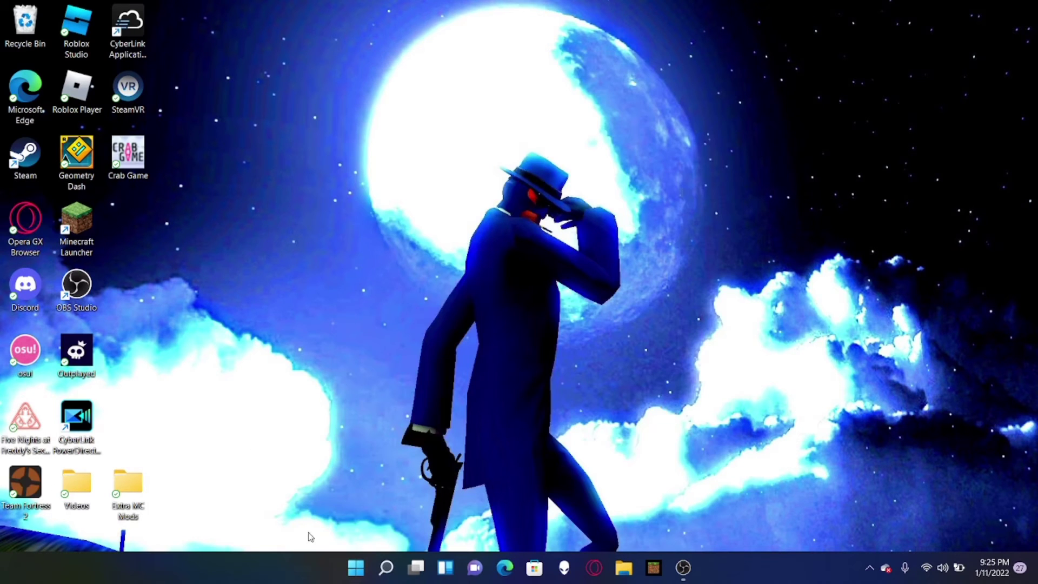
pyautogui.click(624, 567)
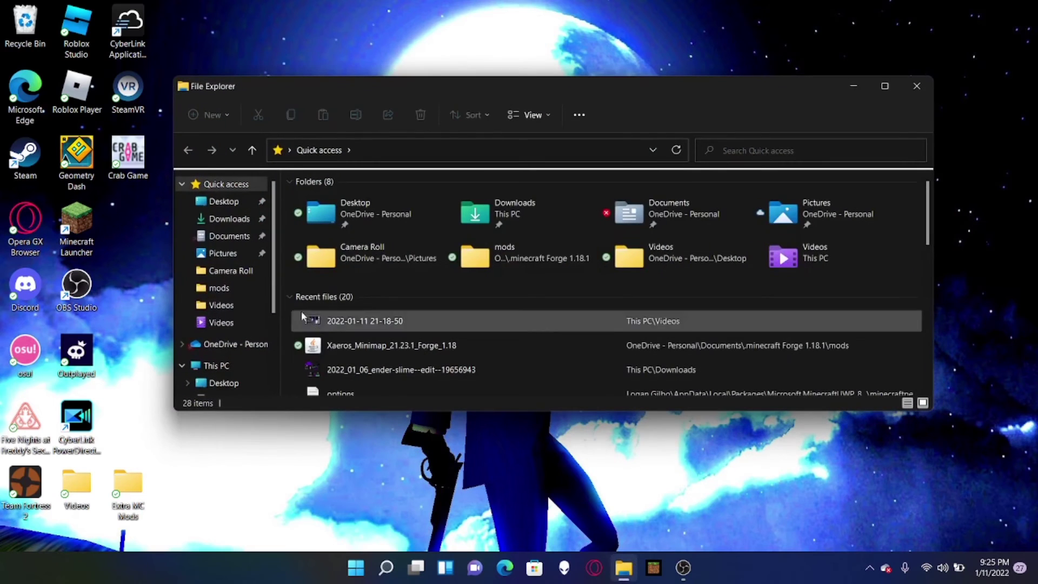
pyautogui.click(232, 237)
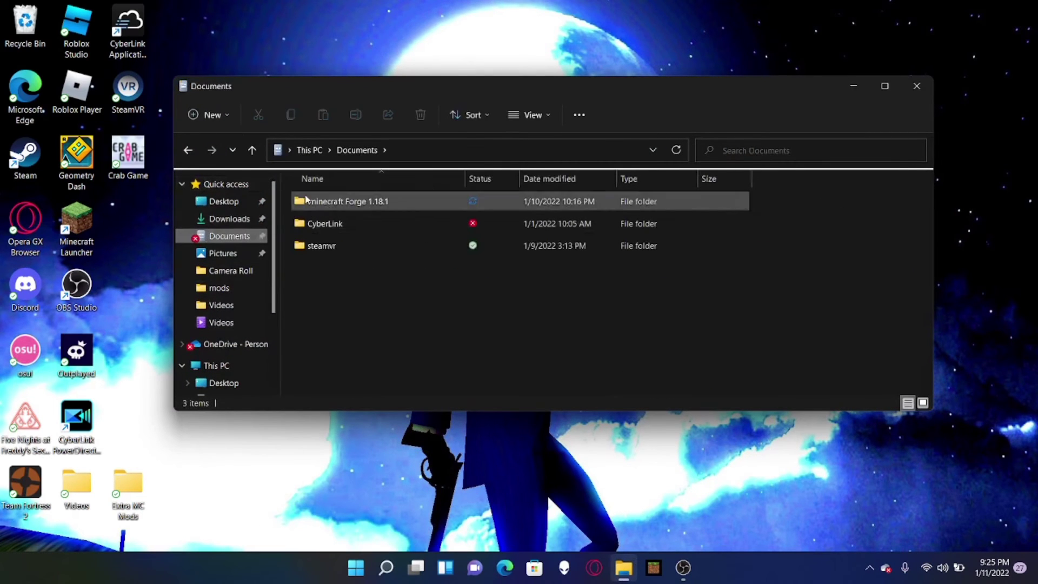
pyautogui.doubleClick(374, 199)
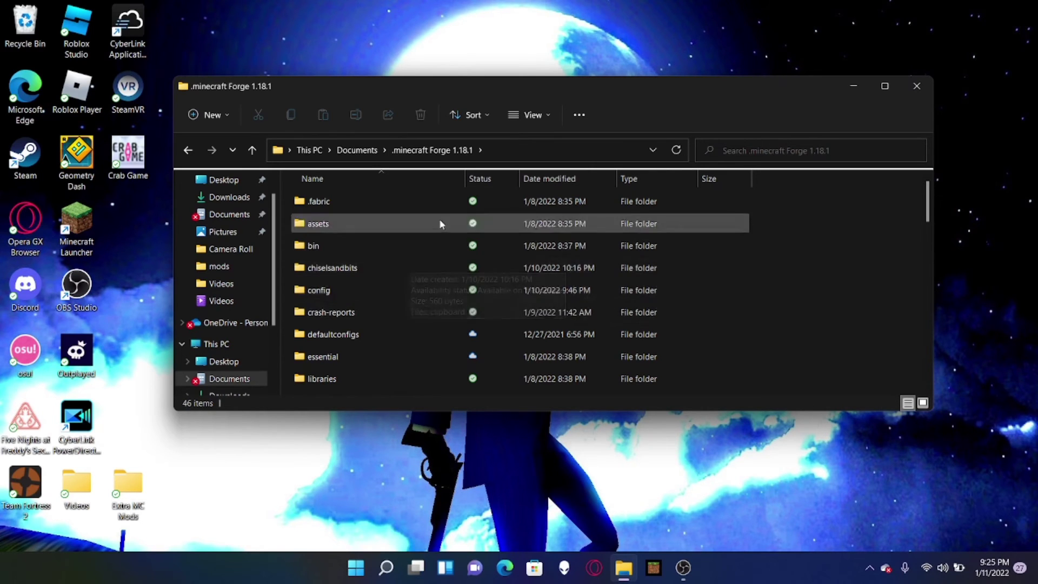
pyautogui.scroll(-1, 476, 276)
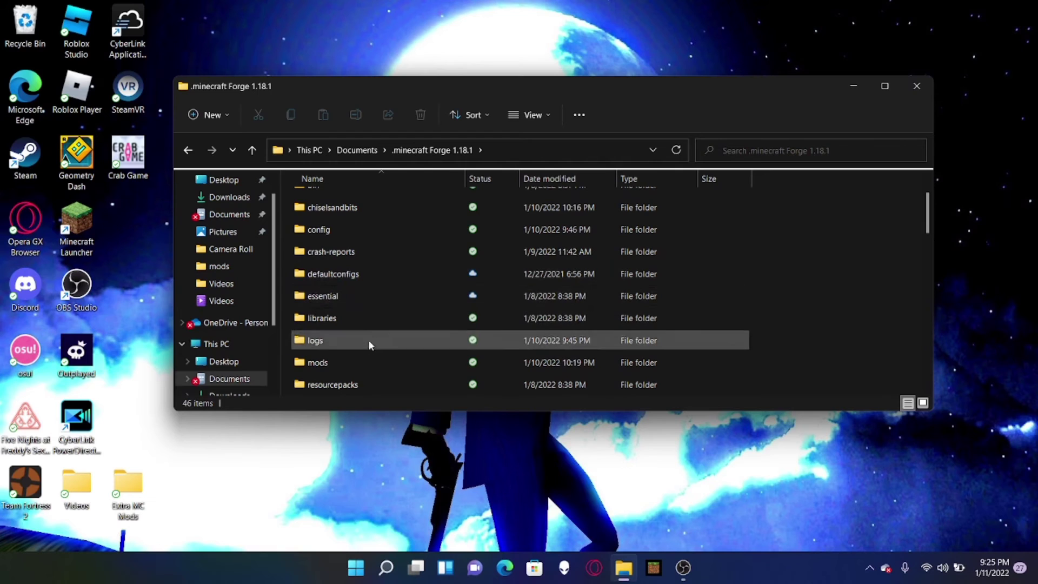
pyautogui.doubleClick(365, 362)
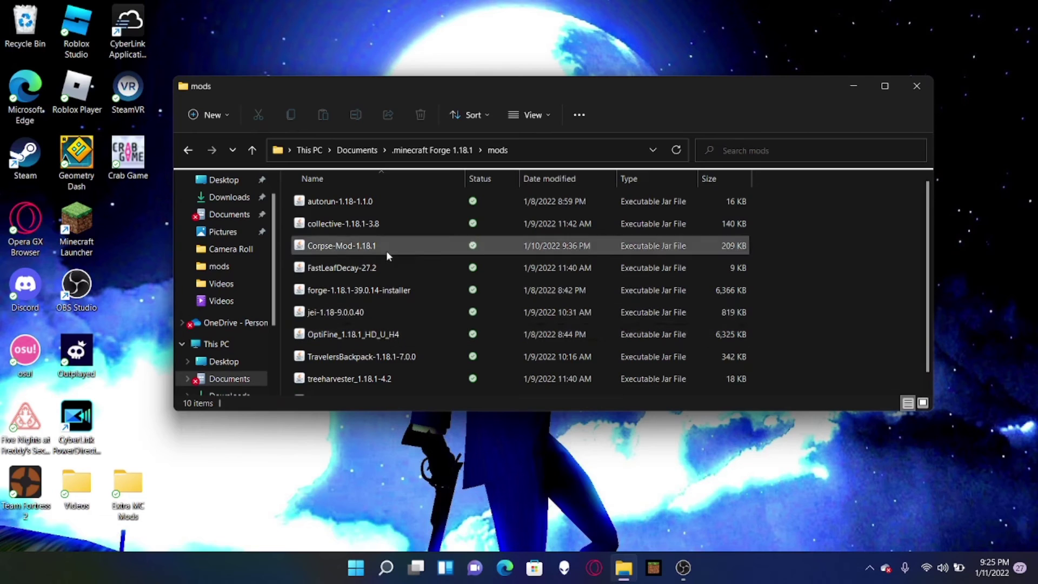
pyautogui.scroll(-1, 375, 270)
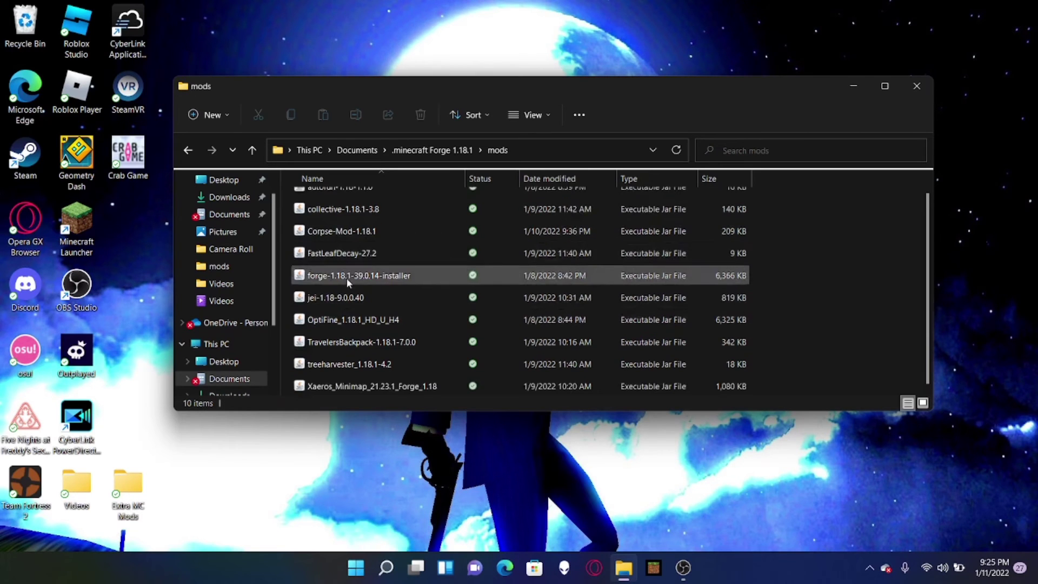
pyautogui.scroll(1, 348, 277)
pyautogui.scroll(-1, 421, 294)
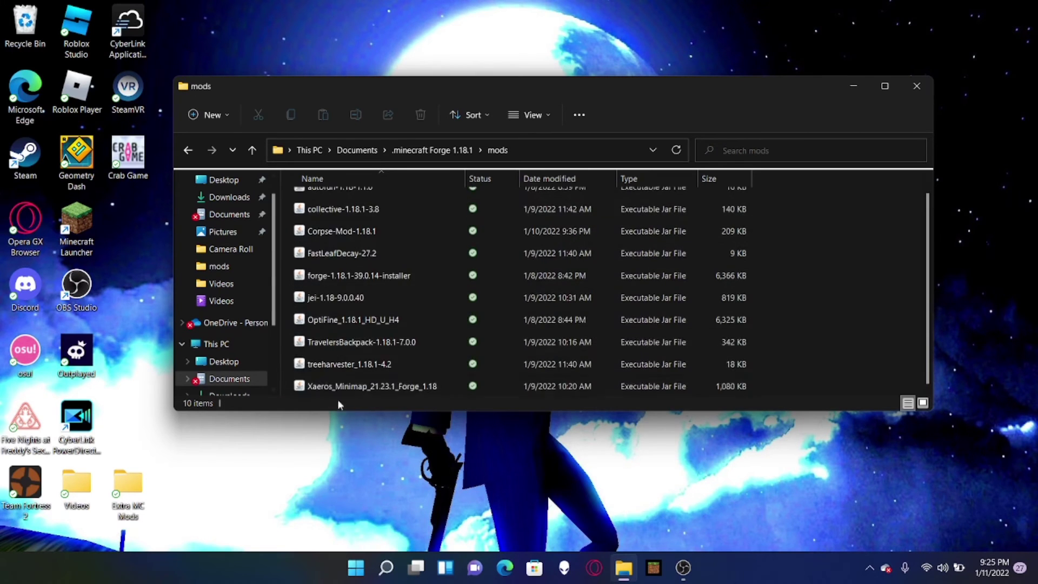
pyautogui.scroll(1, 346, 346)
pyautogui.scroll(-1, 403, 259)
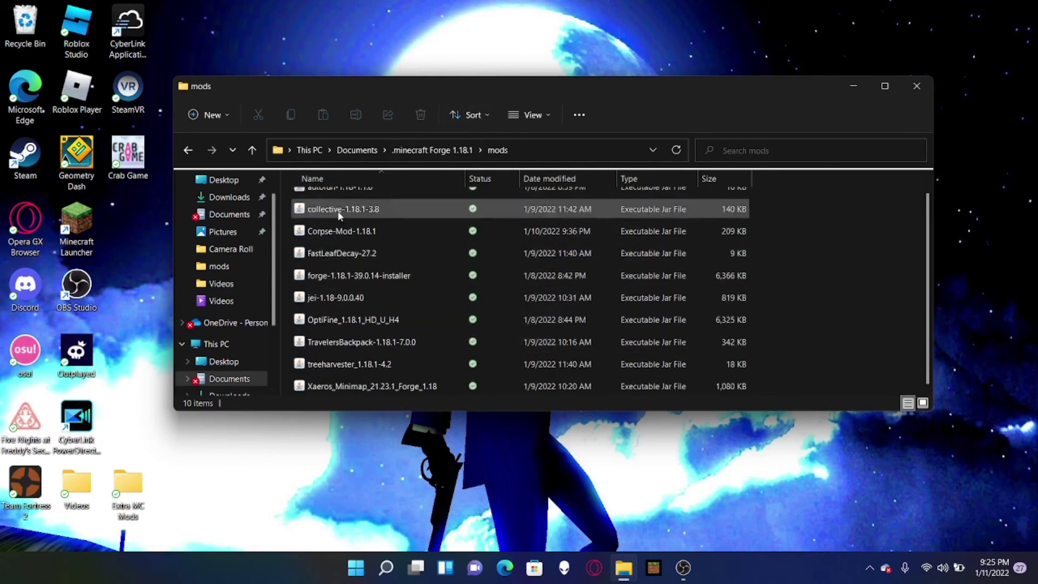
pyautogui.click(916, 86)
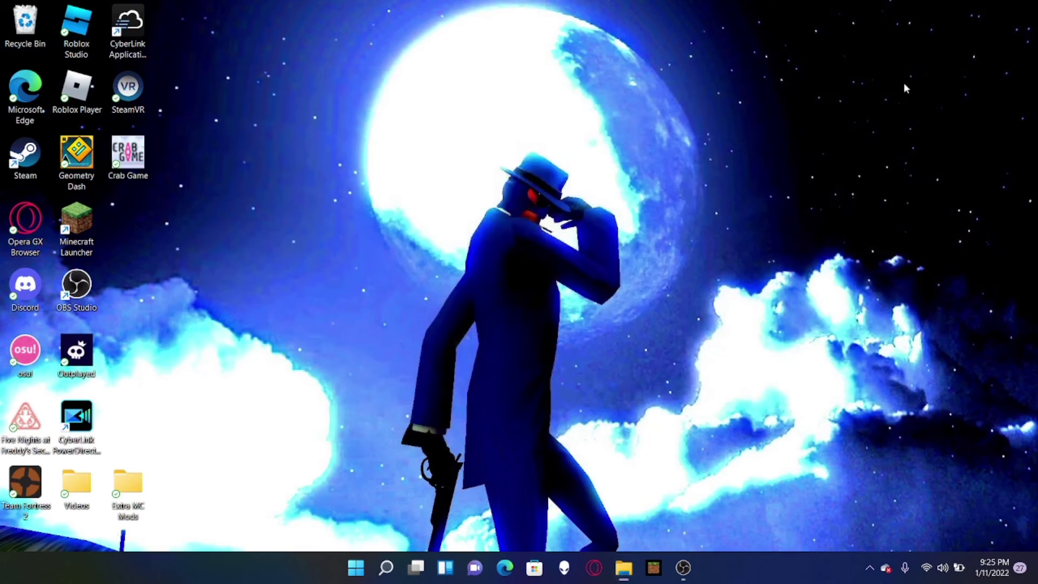
pyautogui.doubleClick(138, 491)
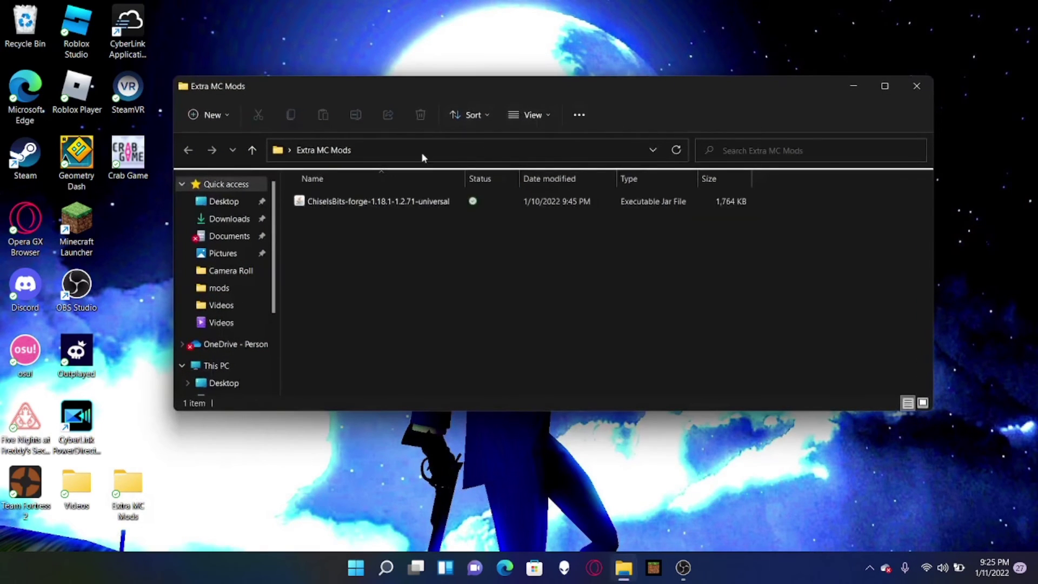
pyautogui.click(916, 86)
pyautogui.rightClick(768, 126)
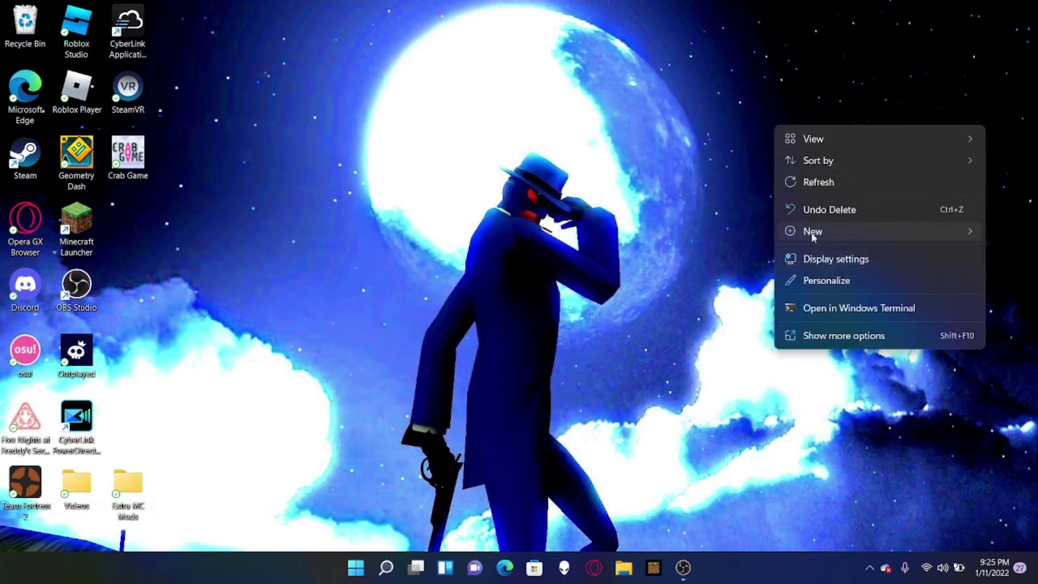
pyautogui.moveTo(813, 237)
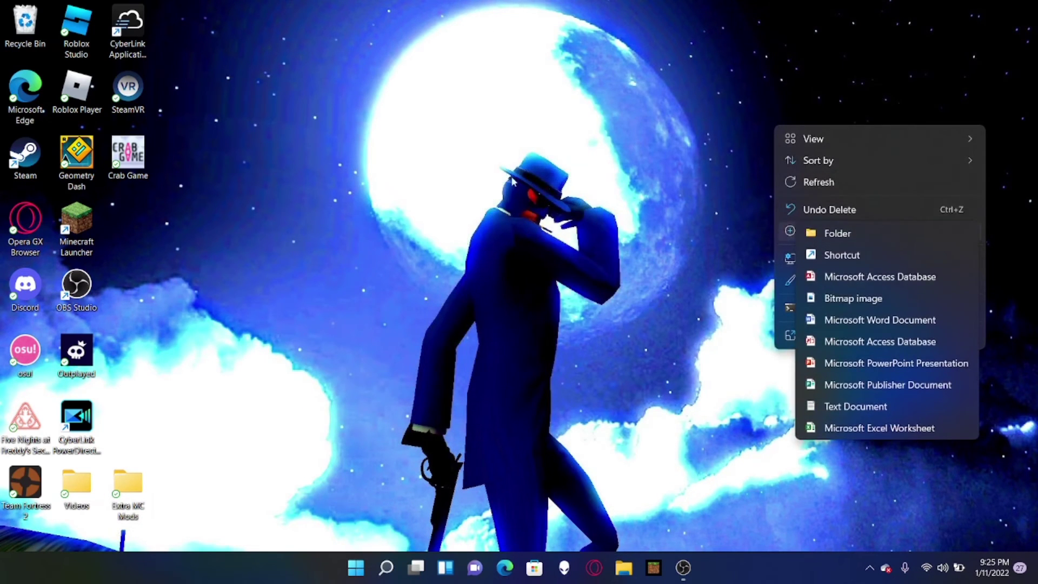
pyautogui.click(511, 183)
pyautogui.doubleClick(135, 497)
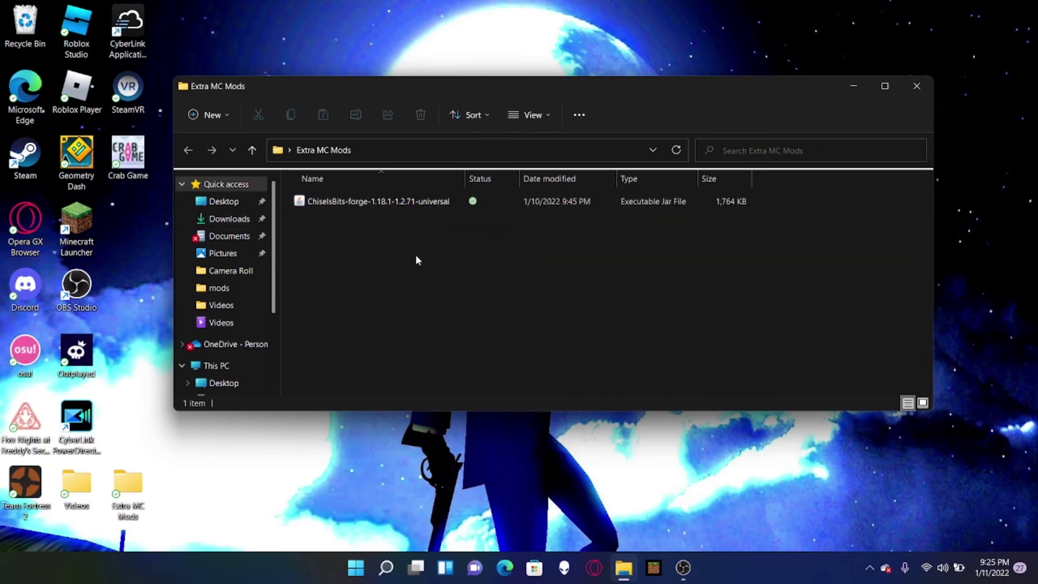
pyautogui.click(914, 88)
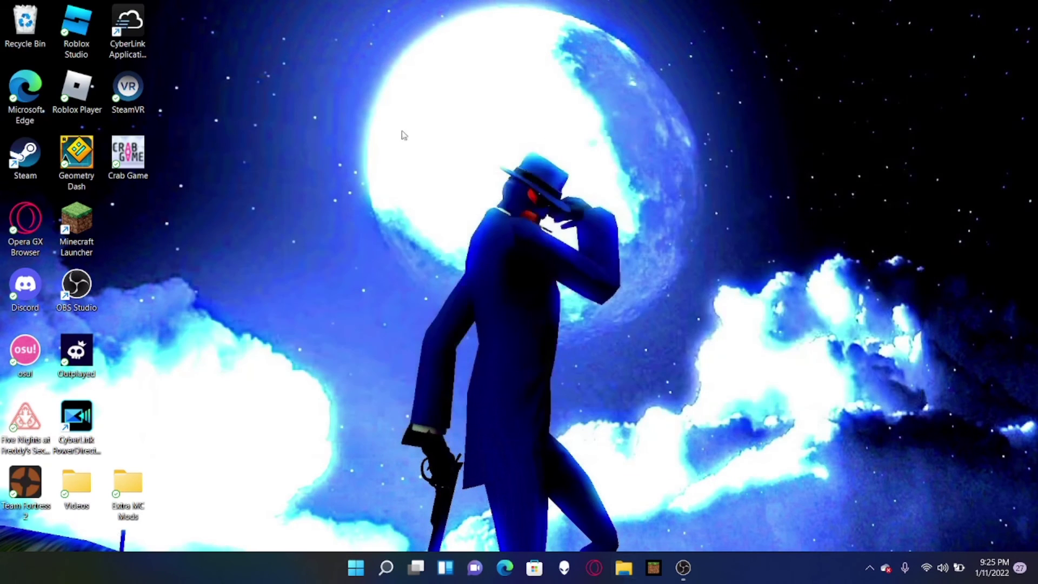